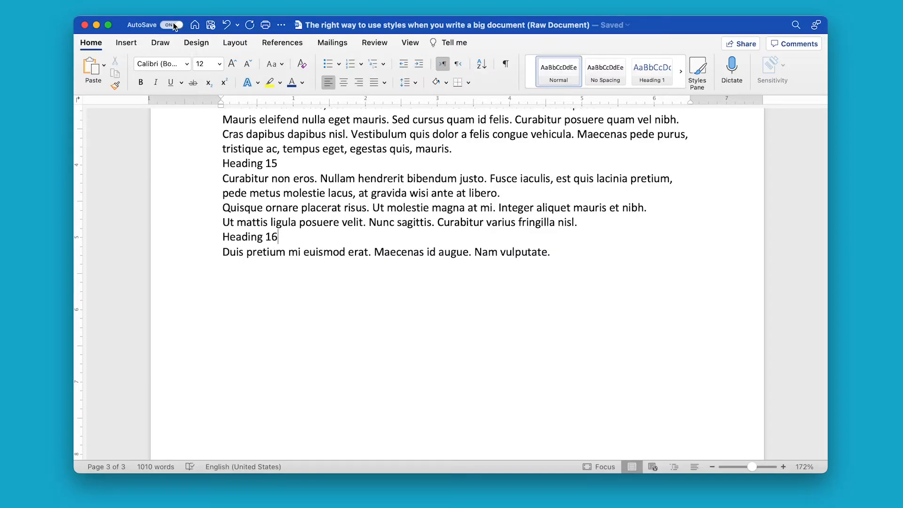
- Turn off AutoSave for the document and place the cursor after the "Heading 1" line on the first page
left_click(172, 24)
scroll(375, 213, "up", 20)
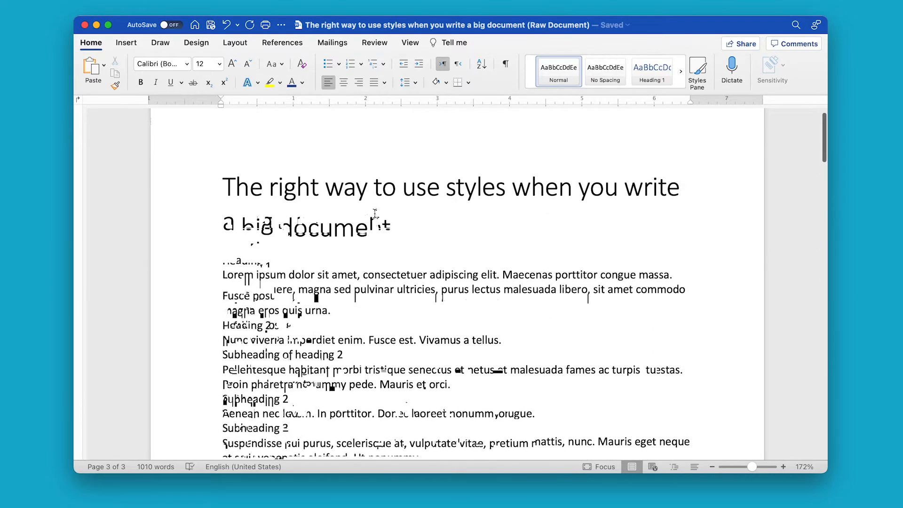
scroll(375, 213, "up", 2)
left_click(293, 283)
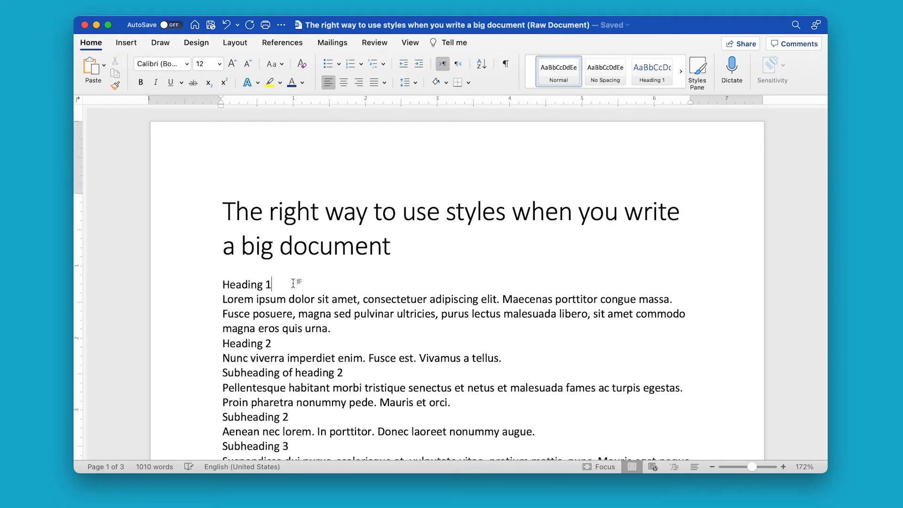
- Set the font of the "Heading 1" line to a bold Roboto variant
scroll(462, 254, "down", 2)
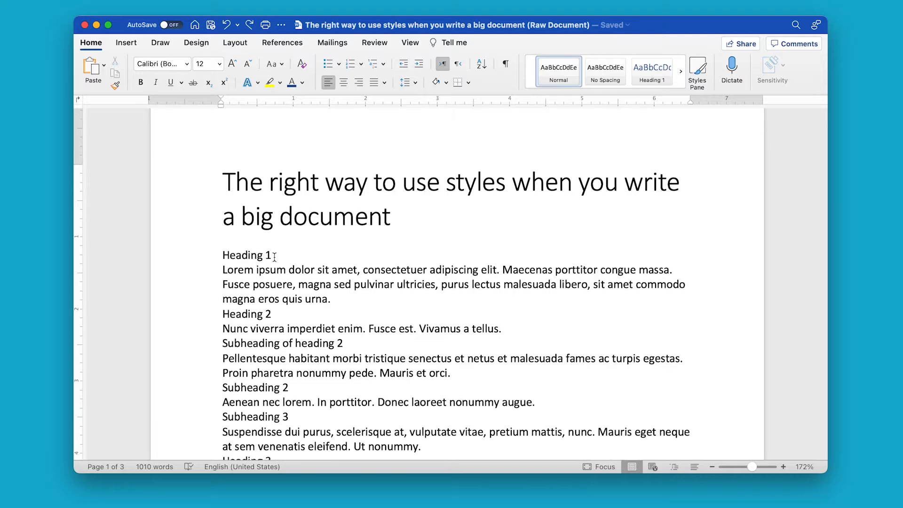
left_click_drag(274, 257, 218, 255)
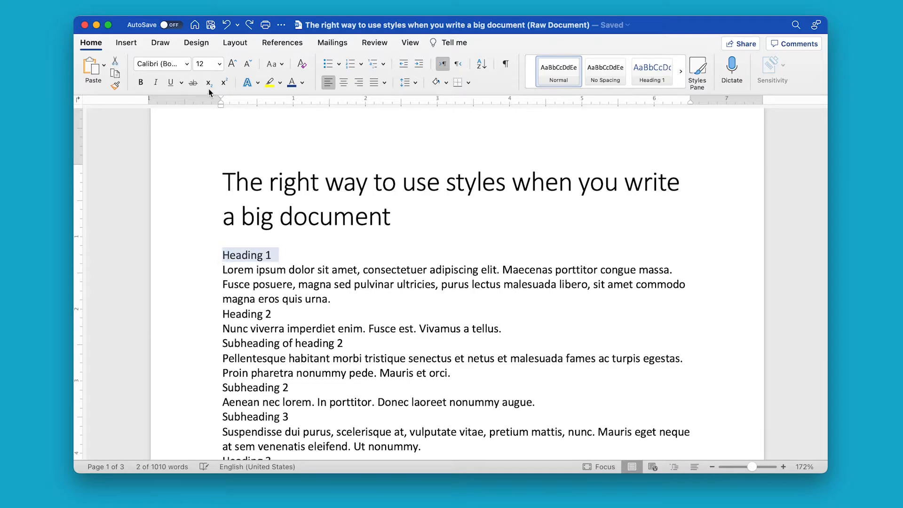
left_click(187, 63)
mouse_move(283, 199)
left_click(410, 357)
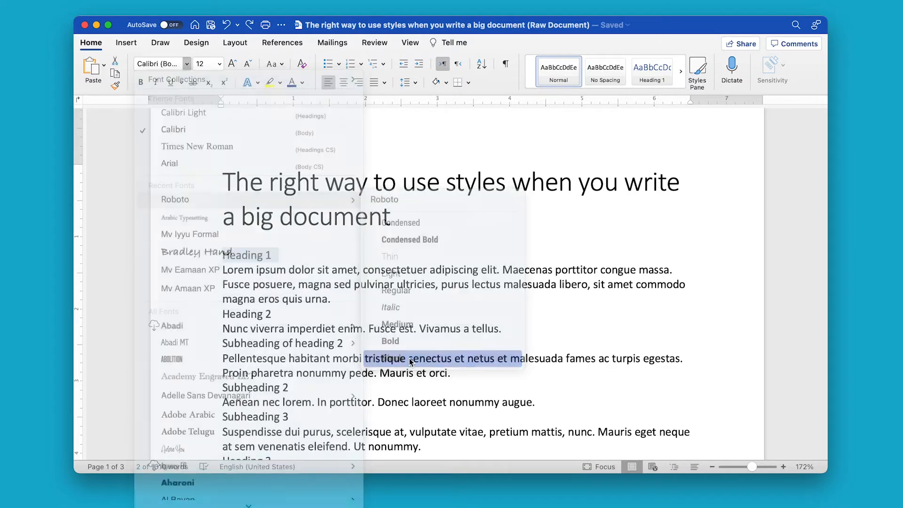
- Increase the "Heading 1" line's font size to 18 and colour its text light blue
left_click(234, 64)
left_click(234, 64)
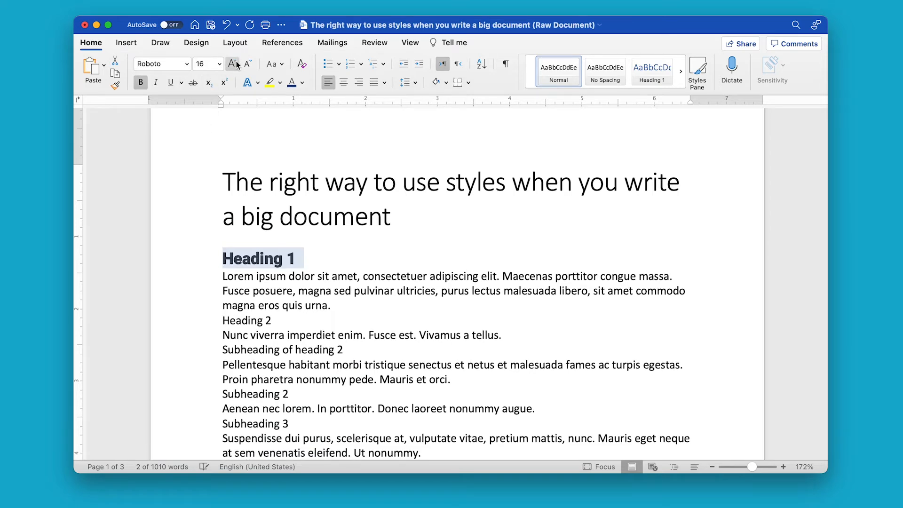
left_click(235, 64)
left_click(302, 83)
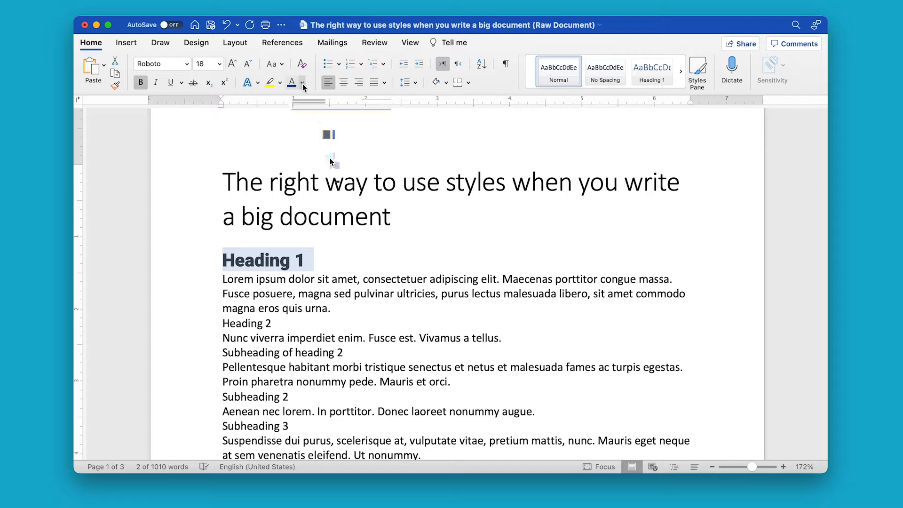
left_click(358, 215)
left_click(359, 299)
- Format the "Heading 2" line directly in bold, light blue Roboto
left_click_drag(299, 323, 223, 323)
left_click(187, 64)
left_click(188, 199)
left_click(187, 63)
left_click(372, 358)
- Format the "Heading 3" line directly in bold, light blue Roboto at size 16
left_click_drag(360, 358, 325, 359)
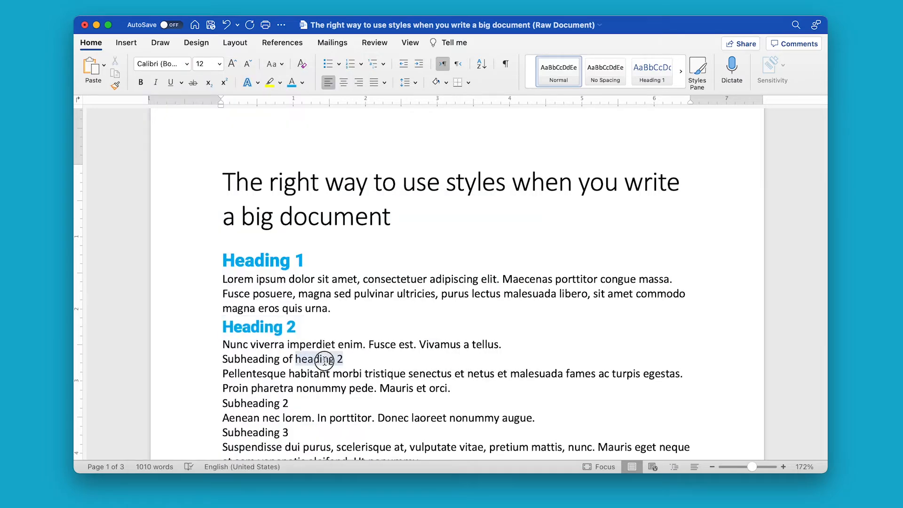
scroll(302, 386, "down", 3)
left_click_drag(280, 394, 230, 395)
left_click(187, 64)
left_click(187, 199)
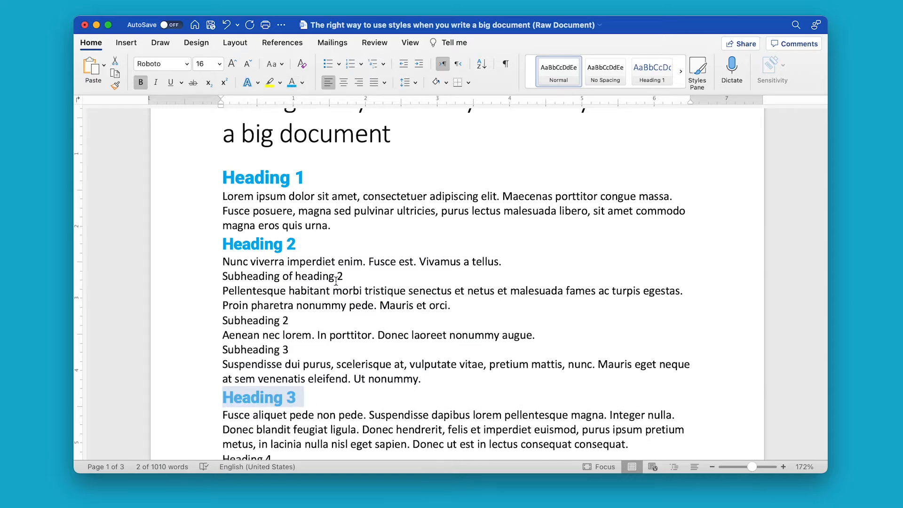
- Copy the "Heading 3" line's formatting to the "Heading 4" and "Heading 6" lines with Format Painter
scroll(336, 281, "down", 4)
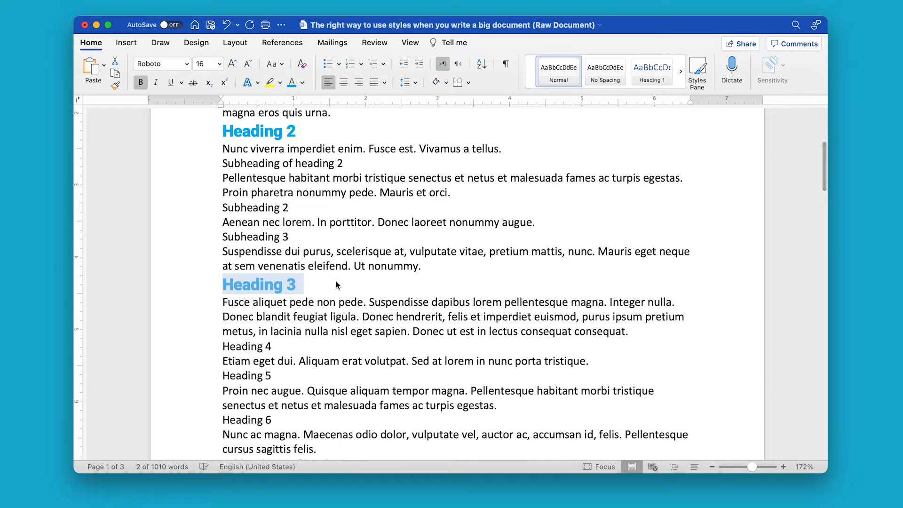
left_click(116, 85)
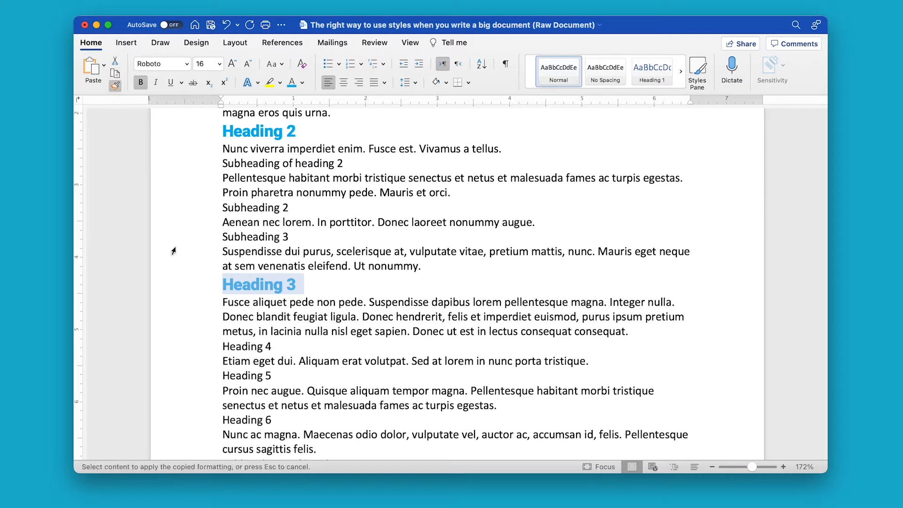
left_click_drag(225, 349, 272, 351)
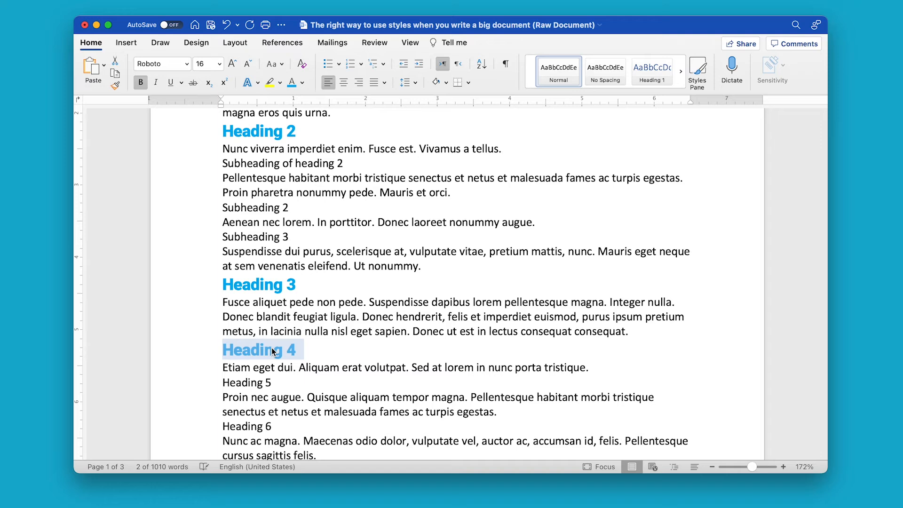
left_click(116, 85)
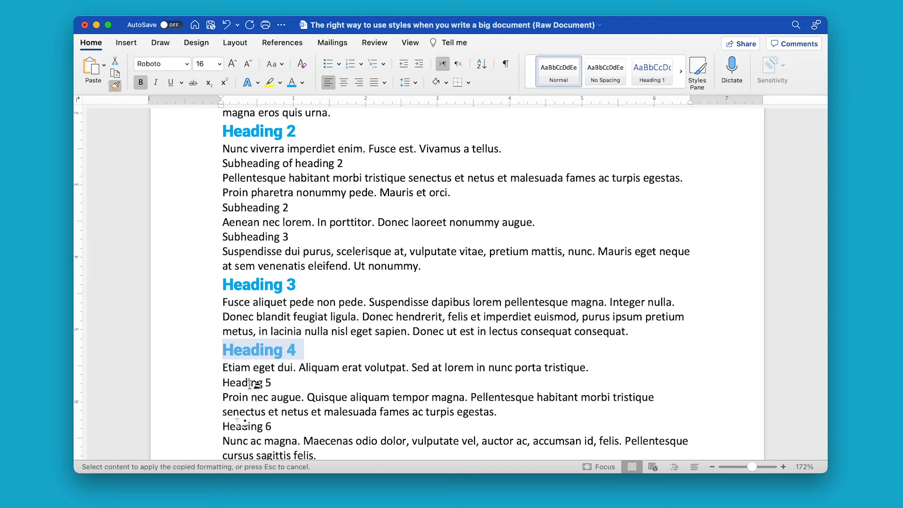
left_click_drag(224, 427, 280, 427)
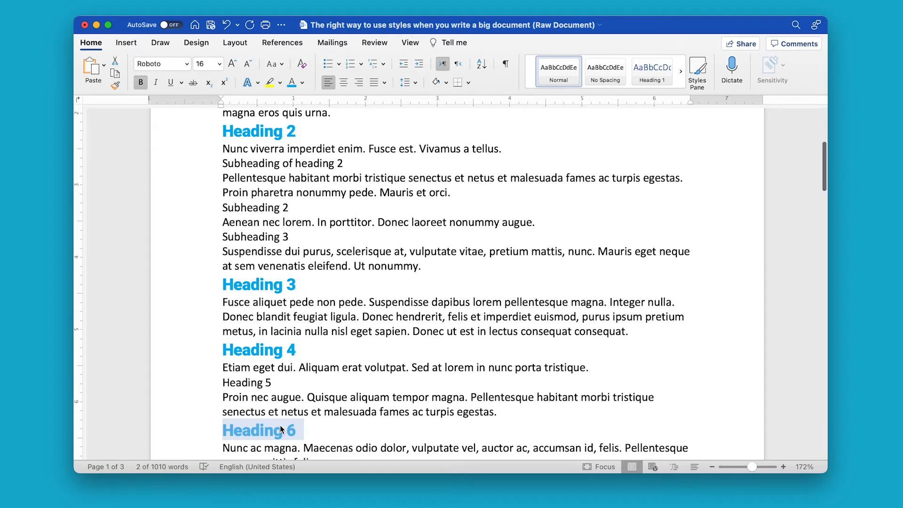
- Undo all the direct formatting applied to the headings and return to the beginning of the document
scroll(281, 426, "down", 15)
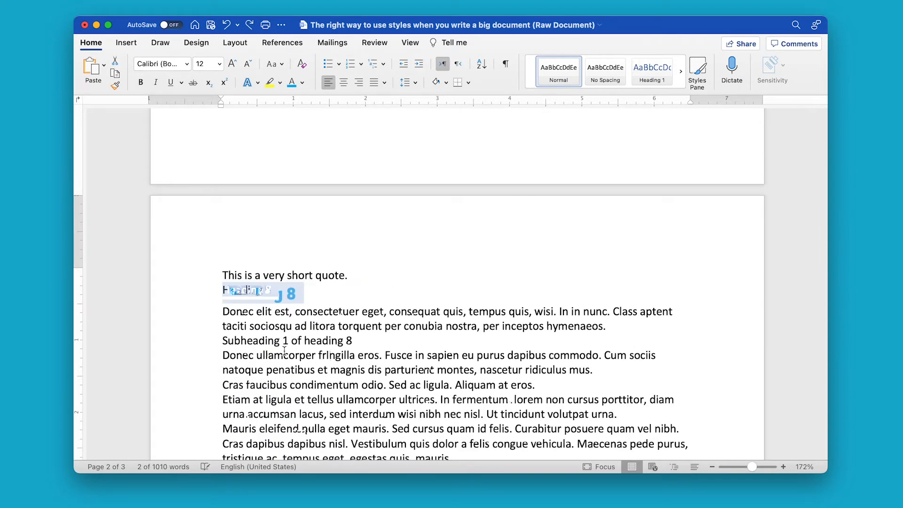
scroll(284, 350, "up", 5)
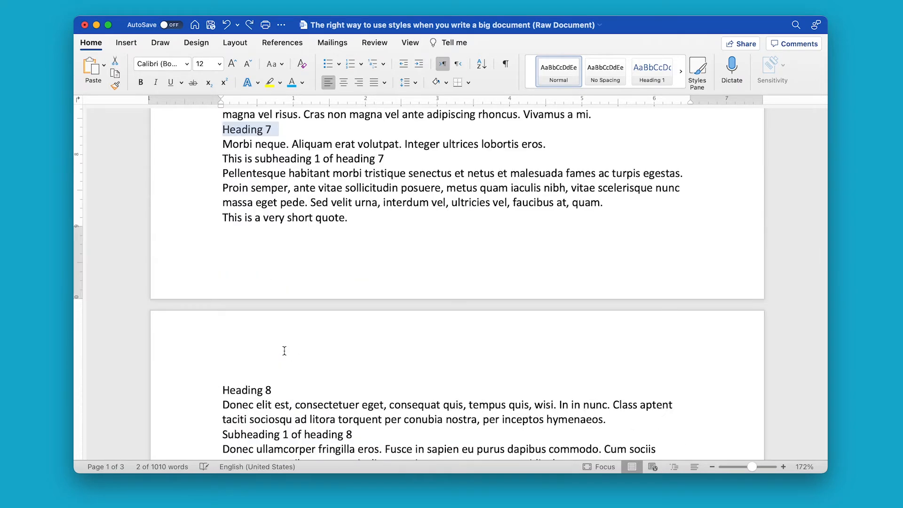
scroll(284, 351, "up", 15)
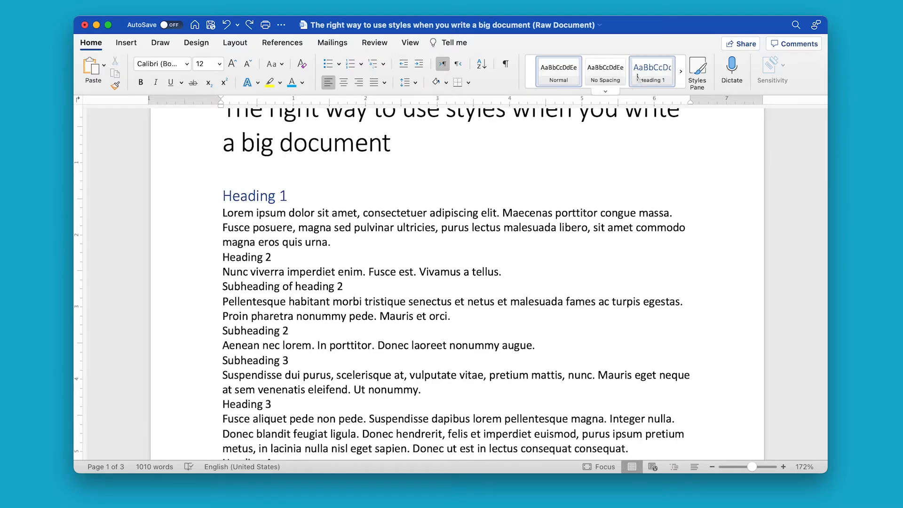
- Apply the Heading 1 style to the "Heading 1", "Heading 2" and "Heading 3" lines
left_click(652, 79)
left_click(266, 347)
left_click(249, 420)
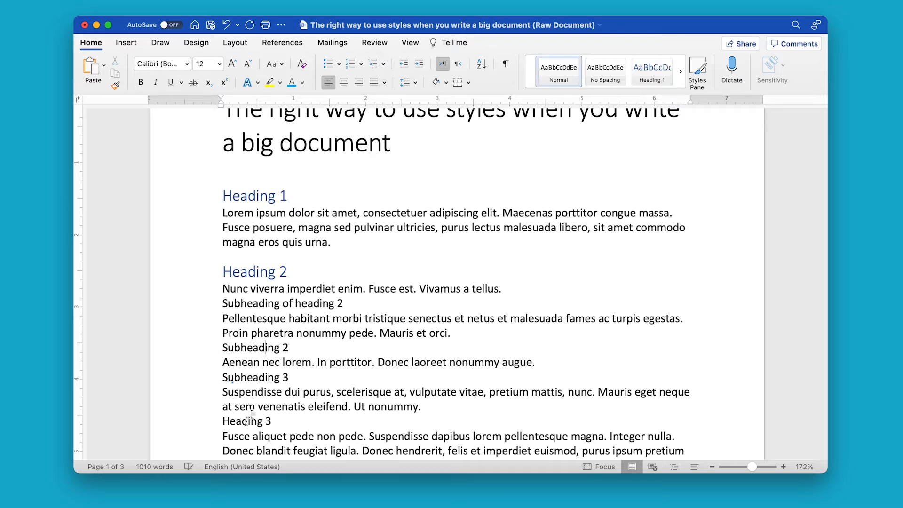
left_click(651, 79)
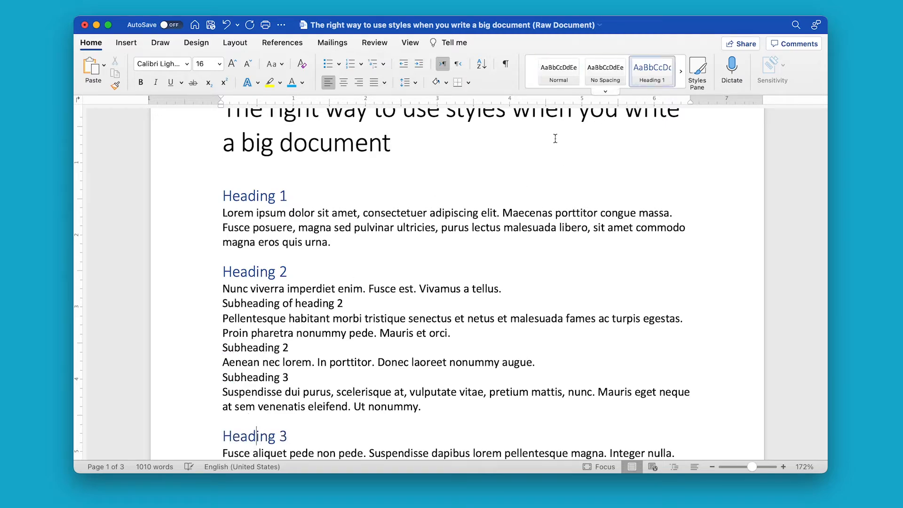
- Apply the Heading 1 style to "Heading 4", "Heading 5" and the remaining main headings through "Heading 16"
scroll(347, 301, "down", 10)
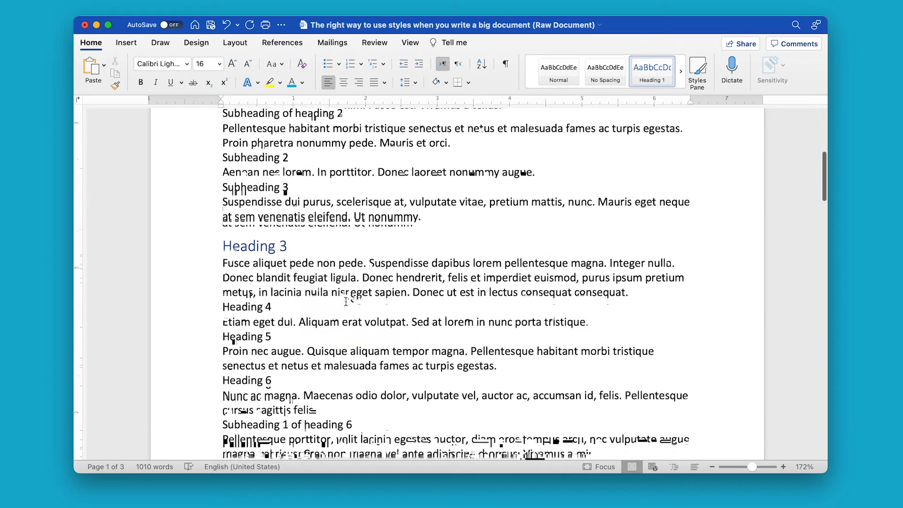
scroll(346, 302, "down", 5)
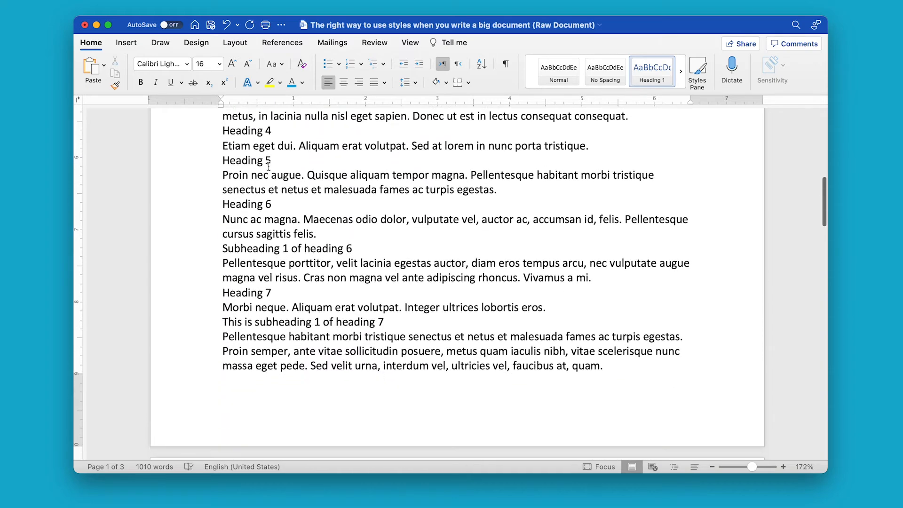
left_click(254, 130)
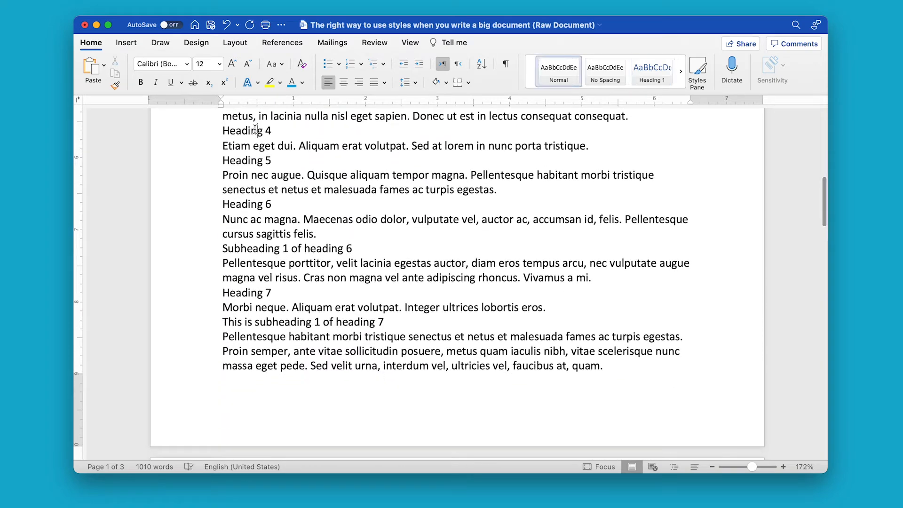
left_click(652, 75)
left_click(251, 178)
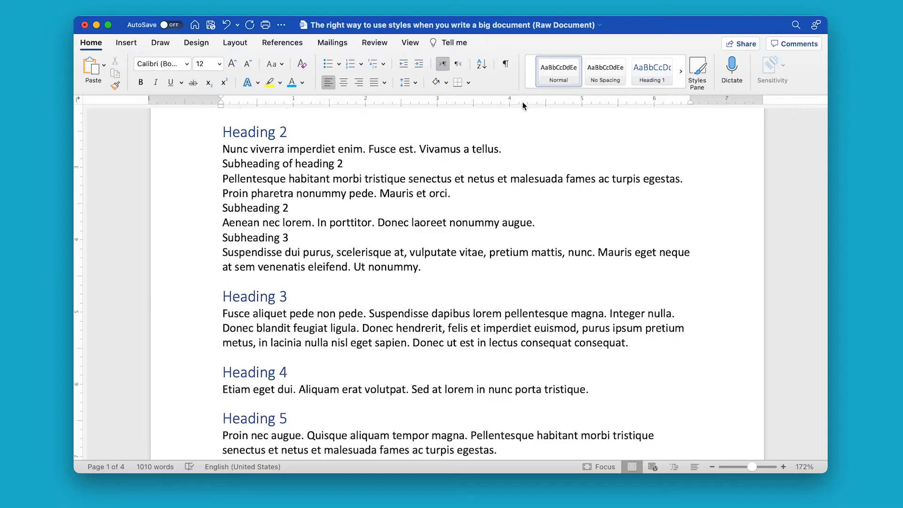
- Apply the Heading 2 style to the three subheadings under "Heading 2"
left_click(681, 73)
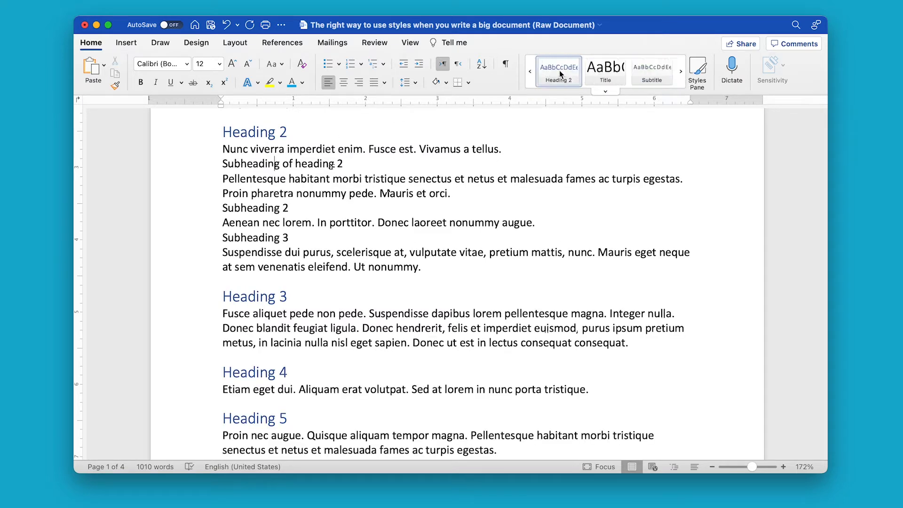
left_click(560, 70)
left_click(268, 211)
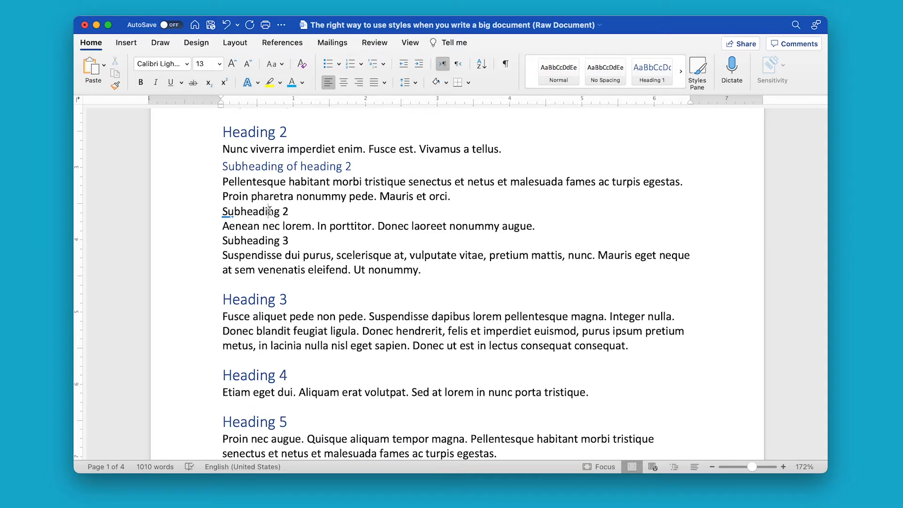
left_click(681, 72)
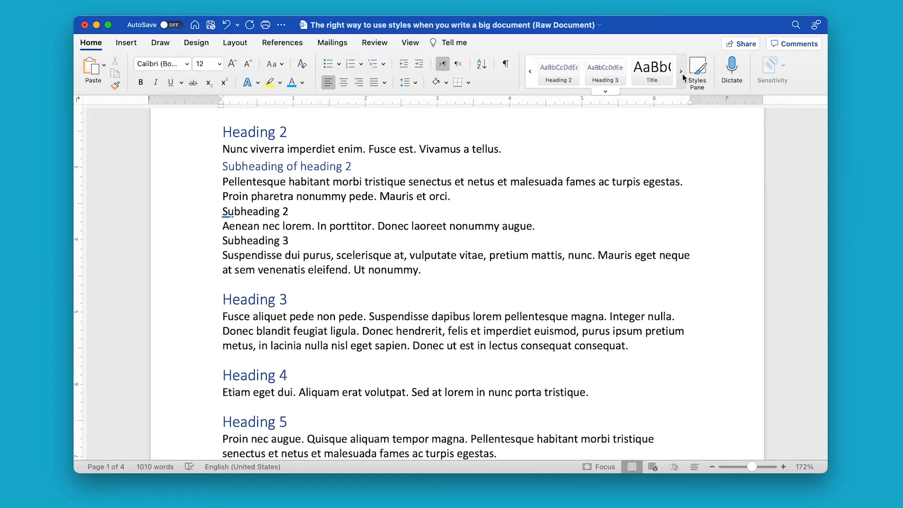
left_click(560, 77)
left_click(224, 244)
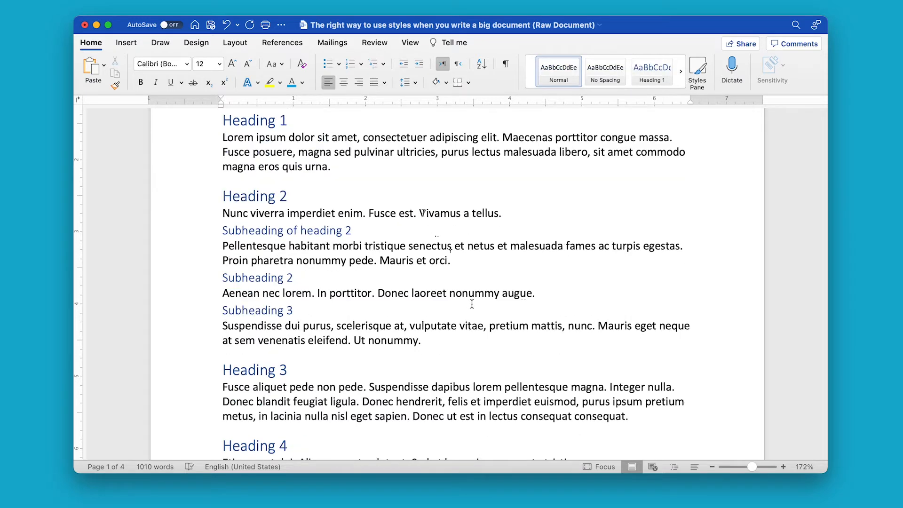
- Check which styles are assigned to the "Heading 1" line, the "Subheading of heading 2" line and the body text
left_click(262, 121)
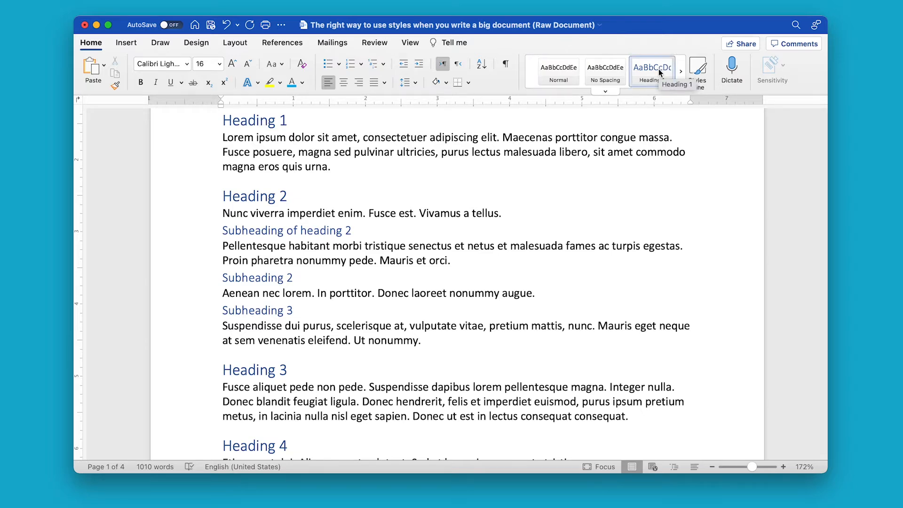
left_click(323, 229)
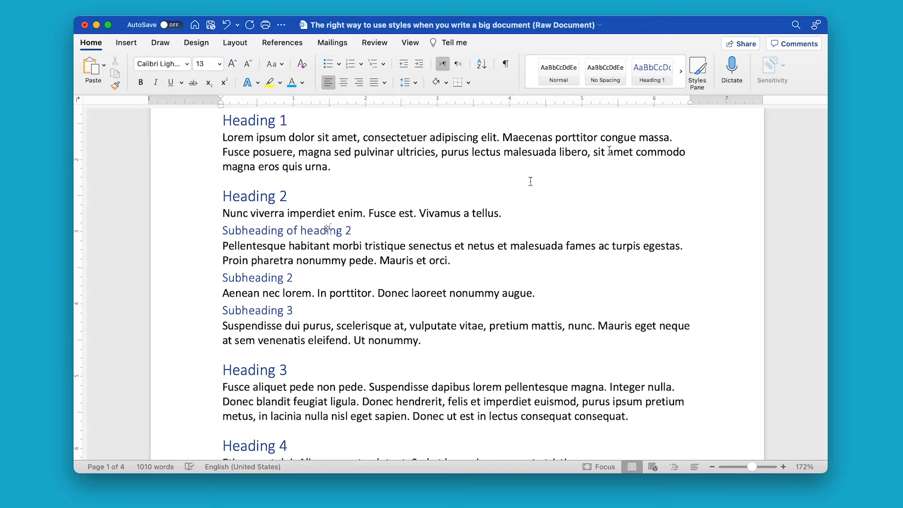
left_click(680, 72)
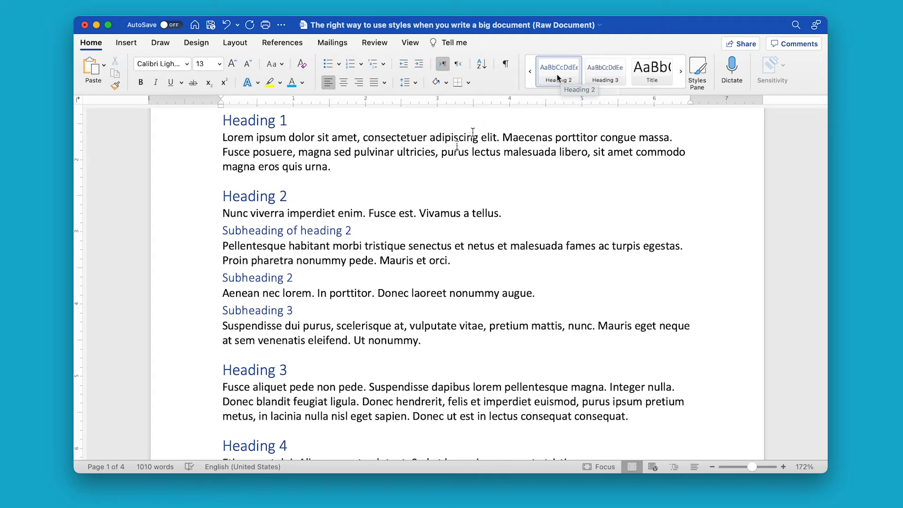
left_click(453, 151)
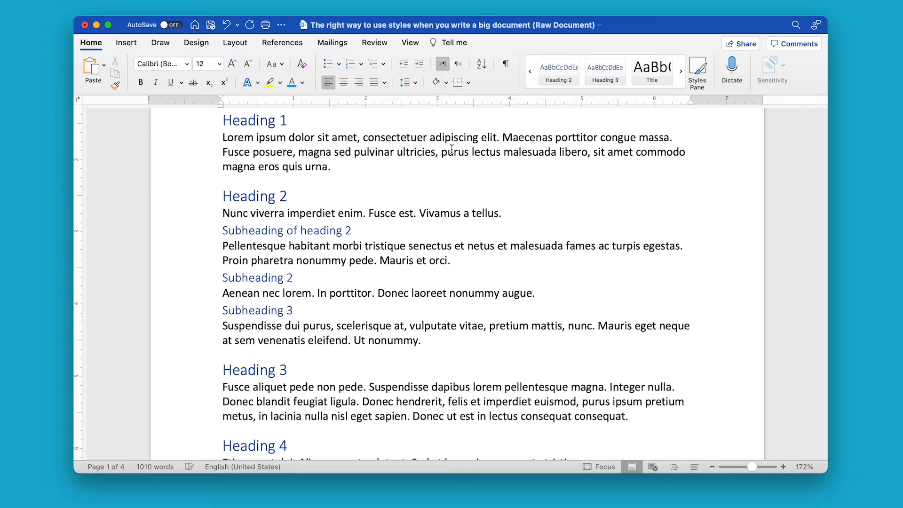
left_click(530, 73)
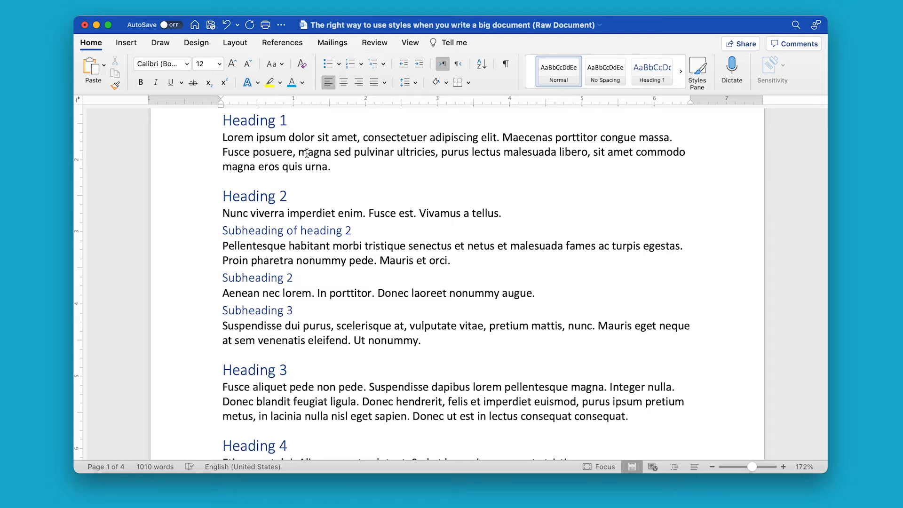
- Open the Heading 1 style for modification and check which additional formatting categories it offers
left_click(299, 122)
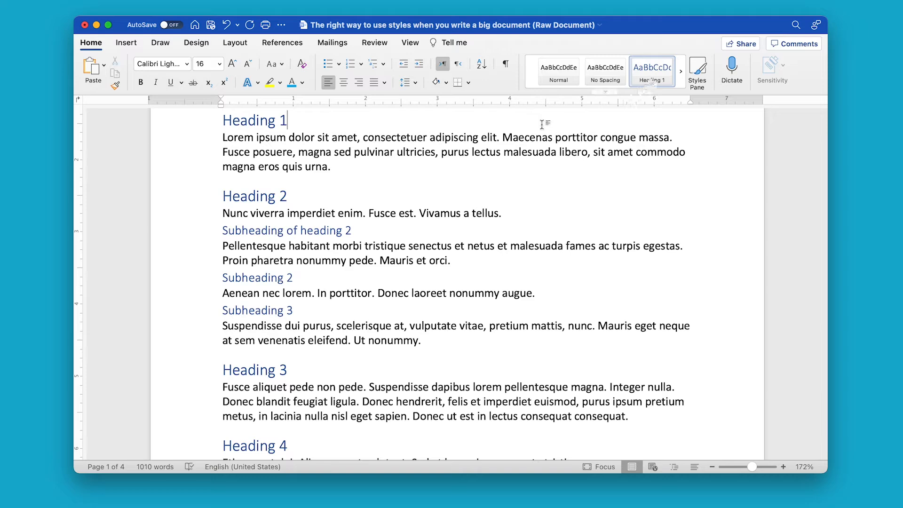
right_click(653, 79)
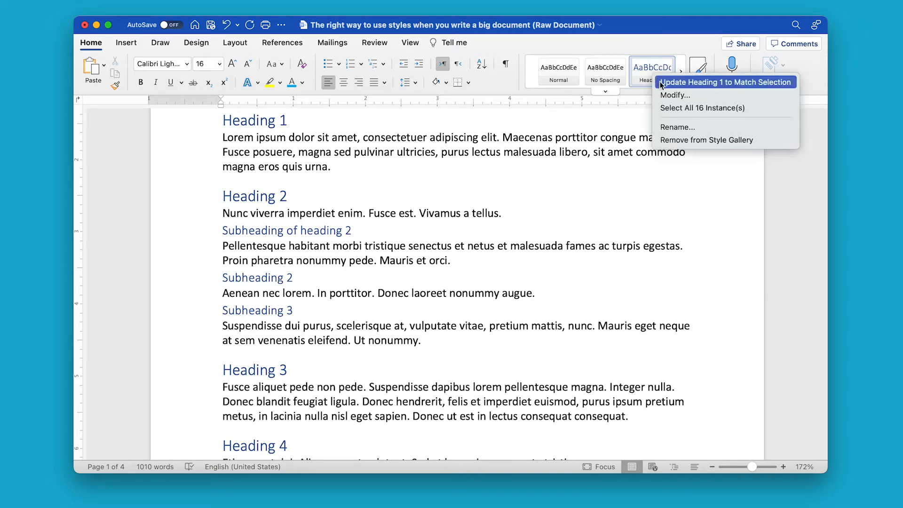
left_click(676, 94)
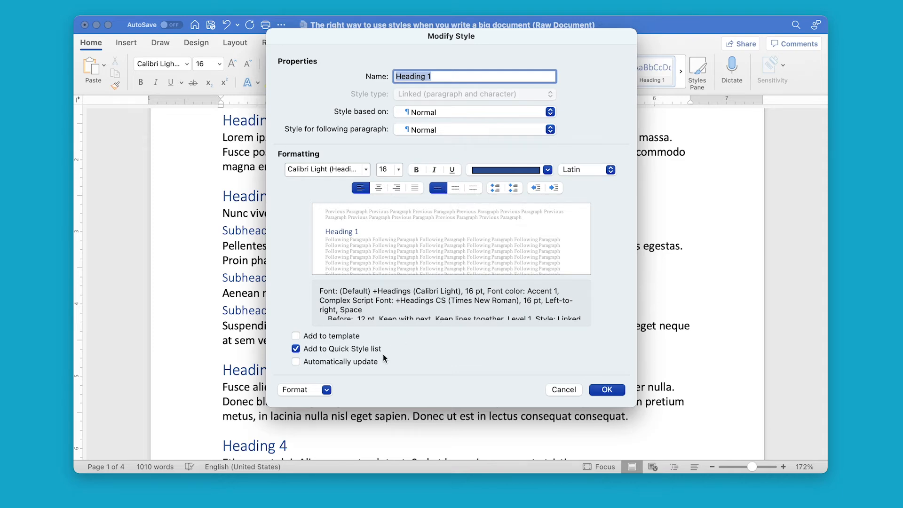
left_click(326, 390)
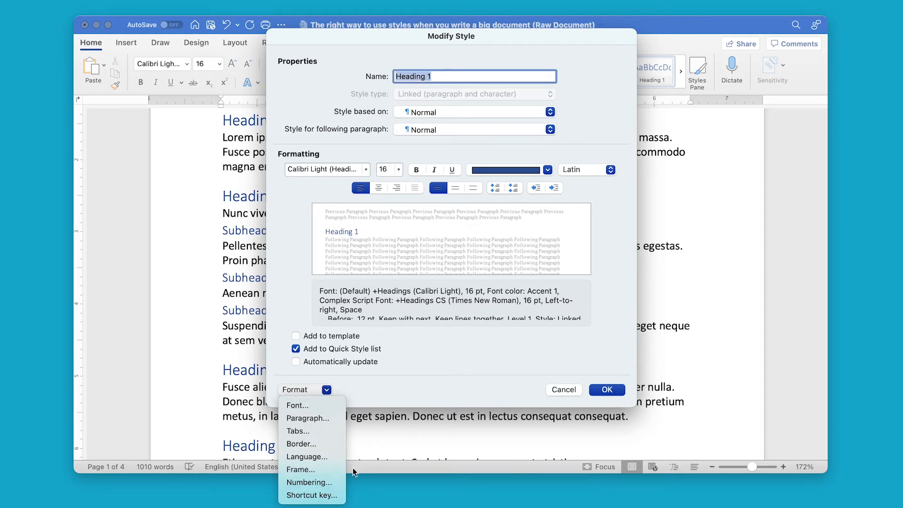
- Confirm the Normal style's modification with the Roboto Thin font at 12 pt
left_click(611, 372)
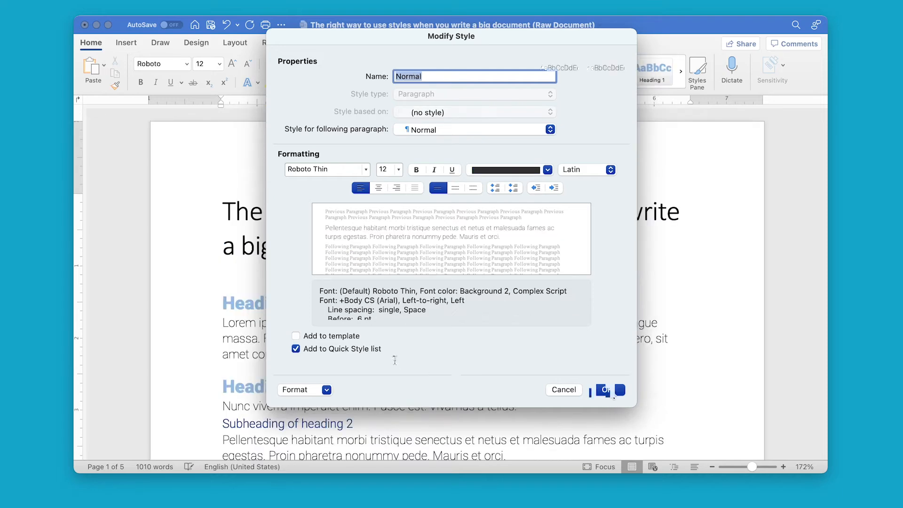
key("Return")
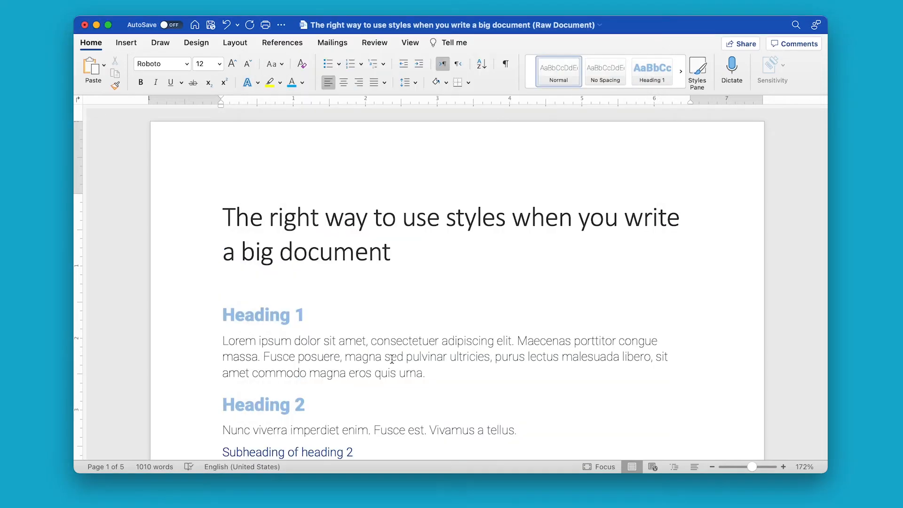
scroll(392, 359, "down", 10)
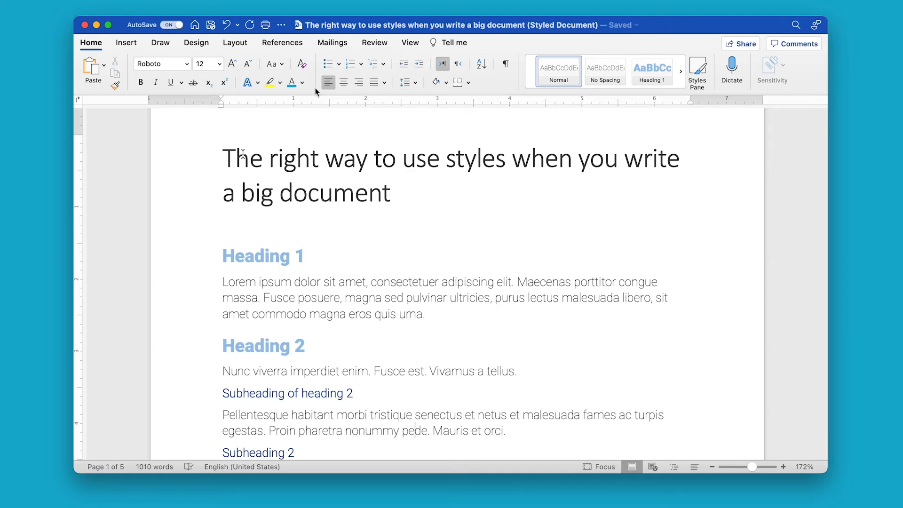
- Show the Navigation Pane in the Styled Document and switch it to the heading outline
left_click(411, 45)
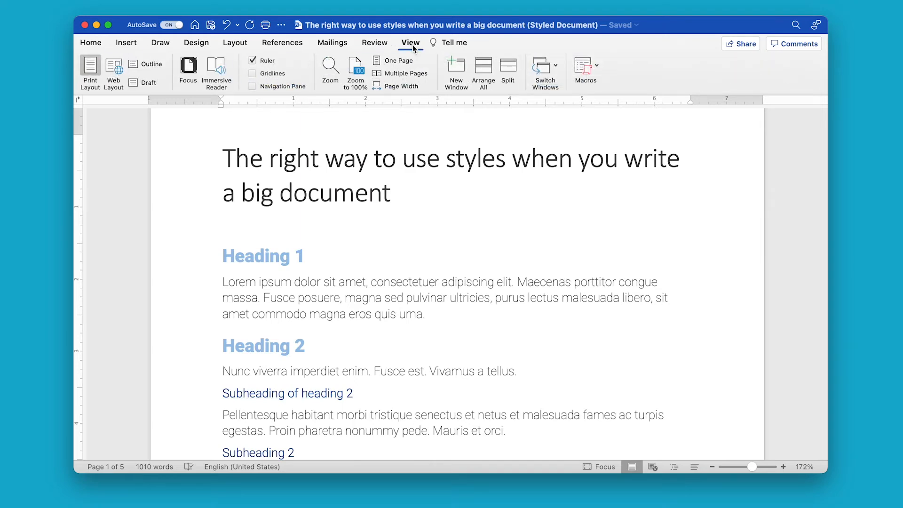
left_click(252, 86)
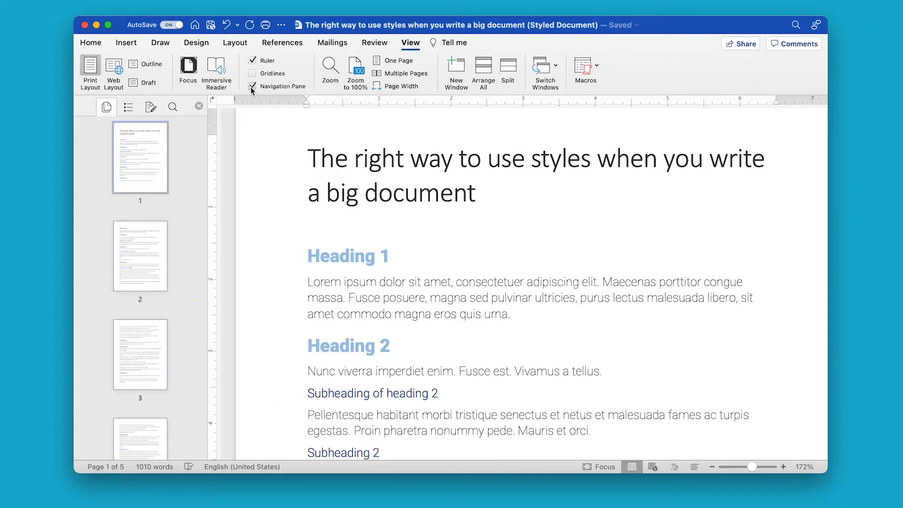
left_click(128, 107)
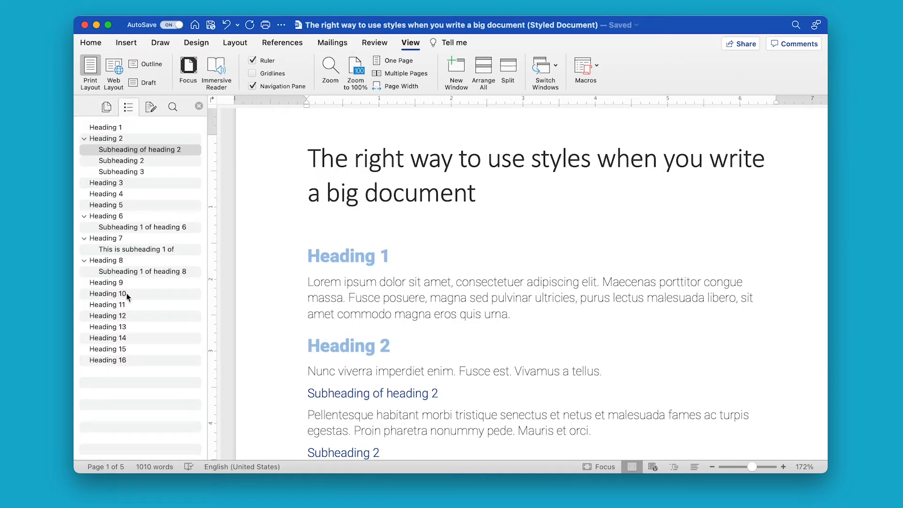
- Jump through the document by its outline, visiting headings such as Heading 16, Heading 6, Heading 7, Subheading 3, Heading 4 and Heading 2
left_click(123, 360)
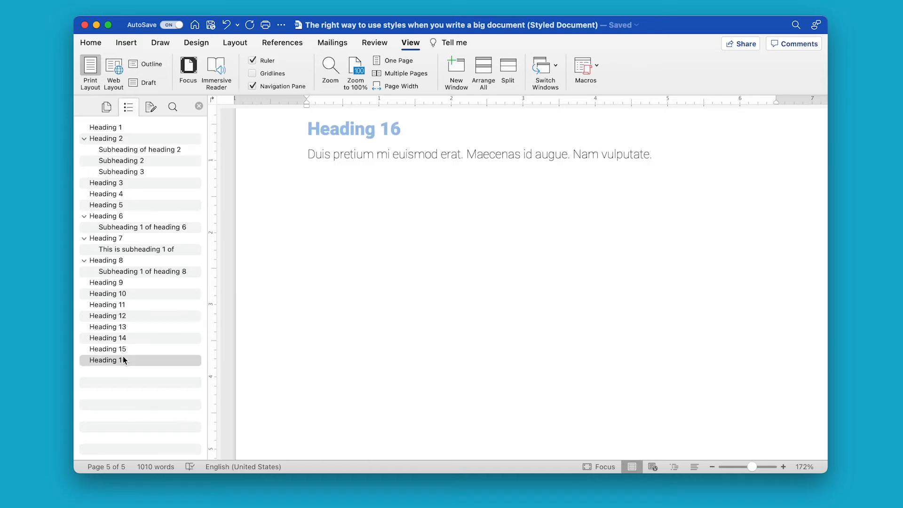
left_click(127, 216)
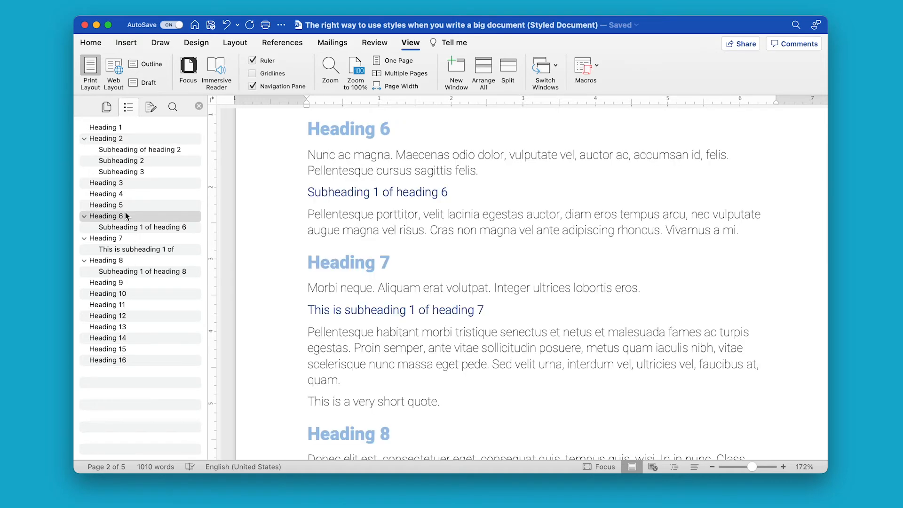
left_click(123, 195)
left_click(130, 237)
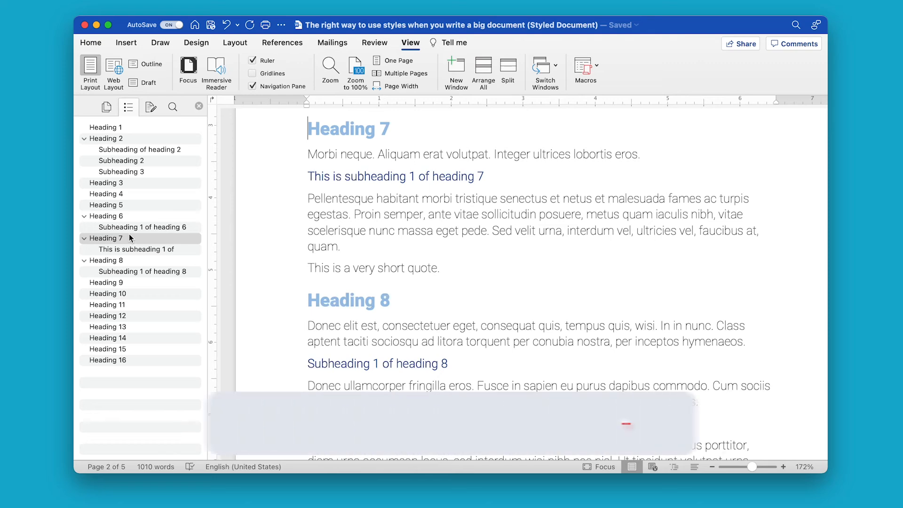
left_click(128, 249)
left_click(133, 272)
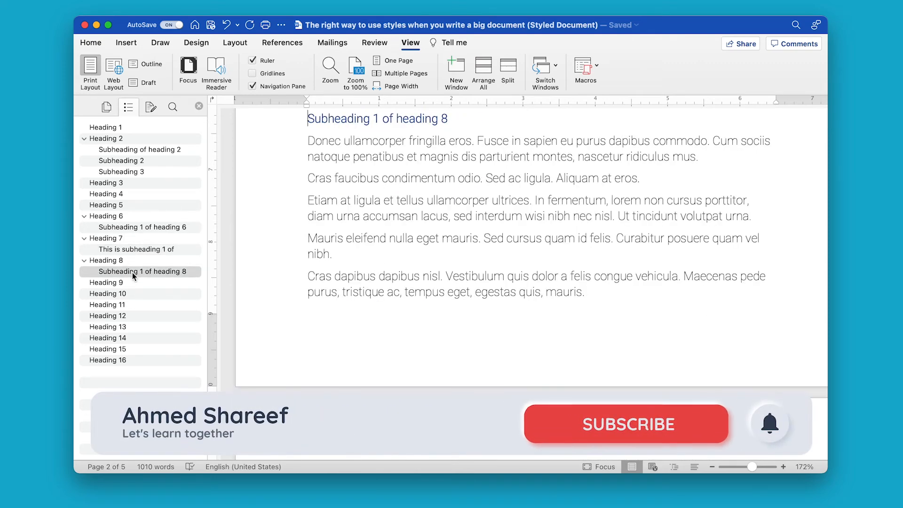
left_click(128, 316)
left_click(136, 172)
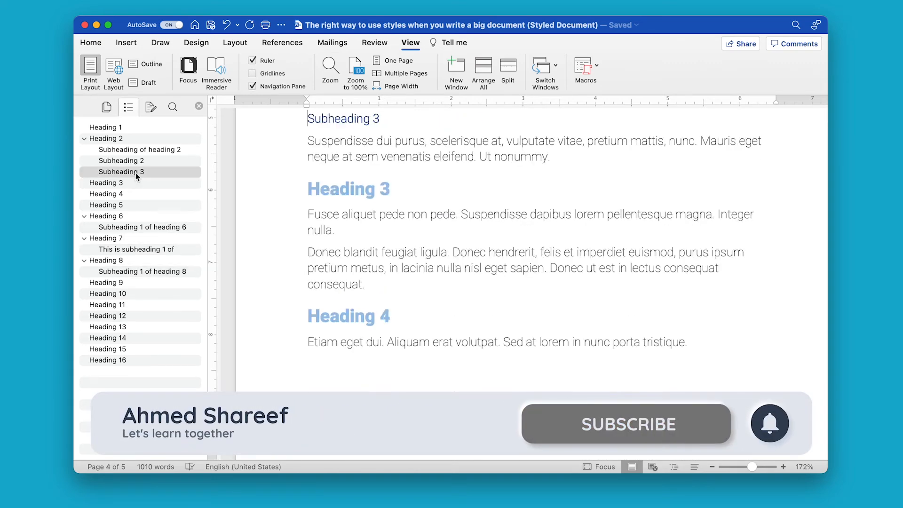
left_click(139, 196)
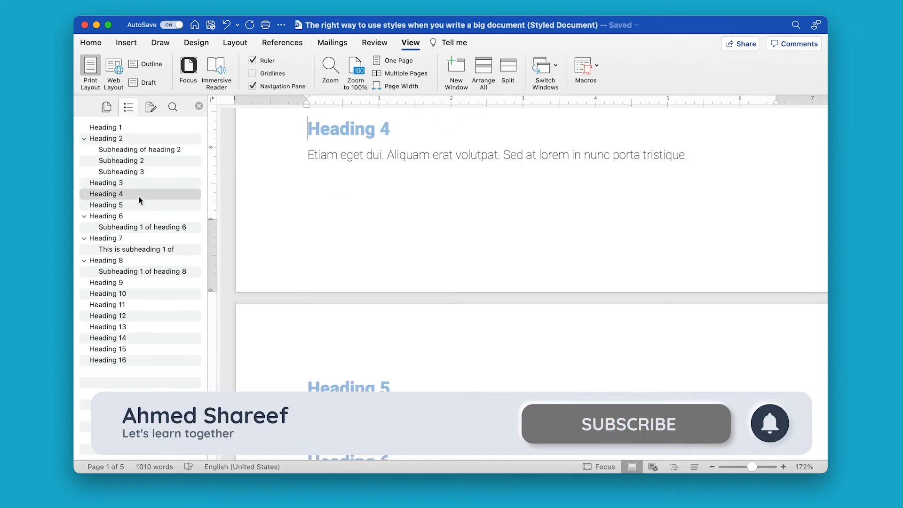
left_click(140, 139)
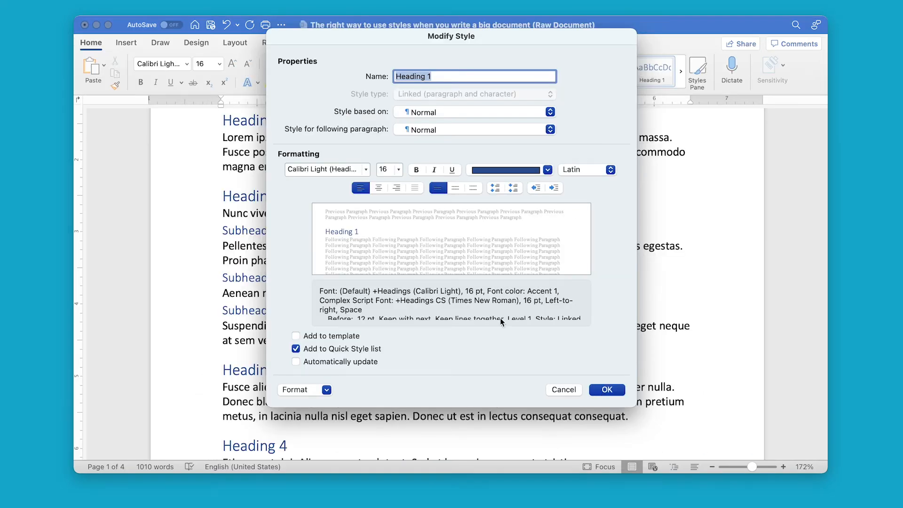
- Set the Heading 1 style's font to Roboto Black, bold, at 18 pt
left_click(366, 170)
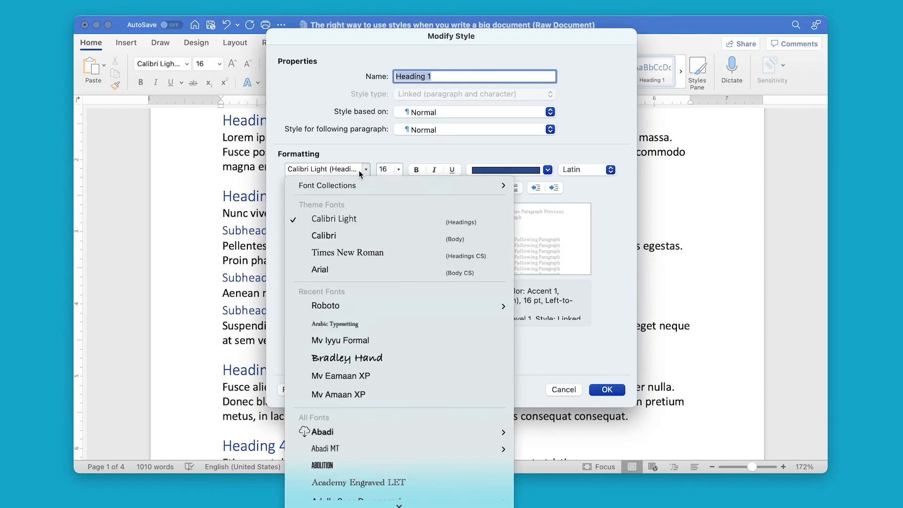
mouse_move(445, 307)
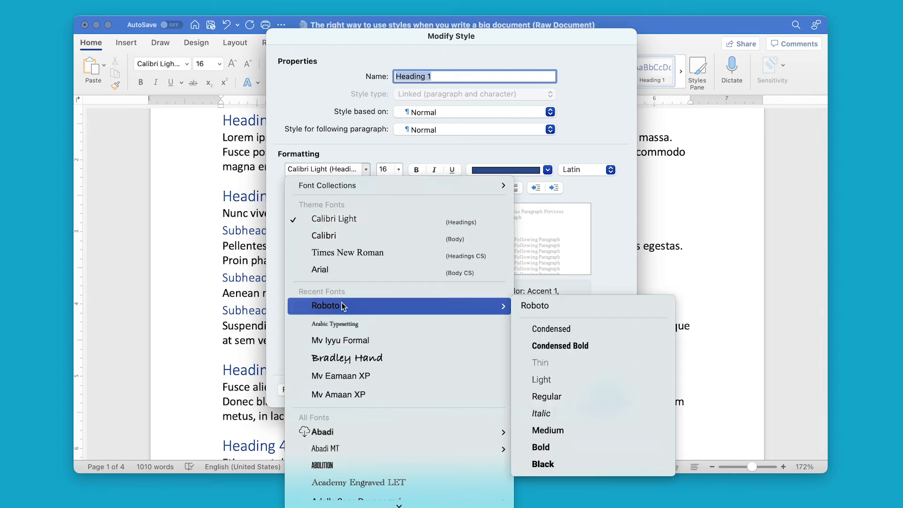
left_click(555, 461)
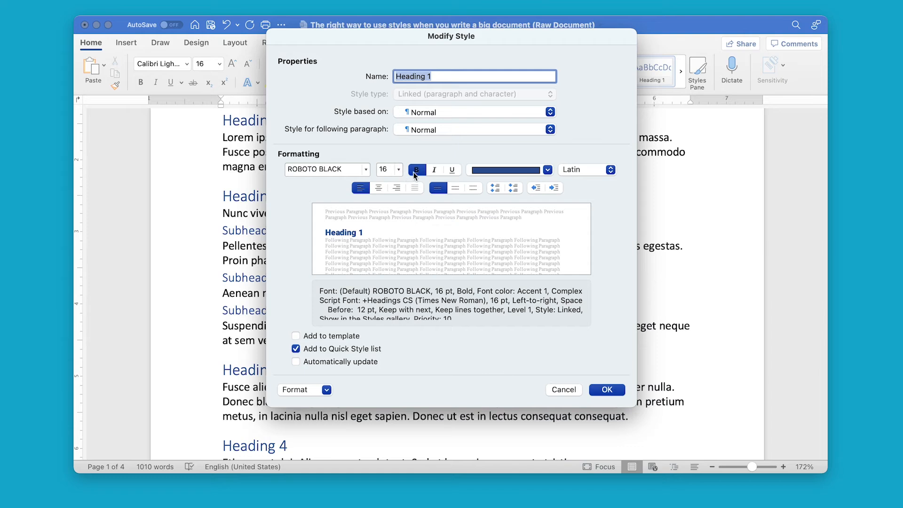
left_click(400, 168)
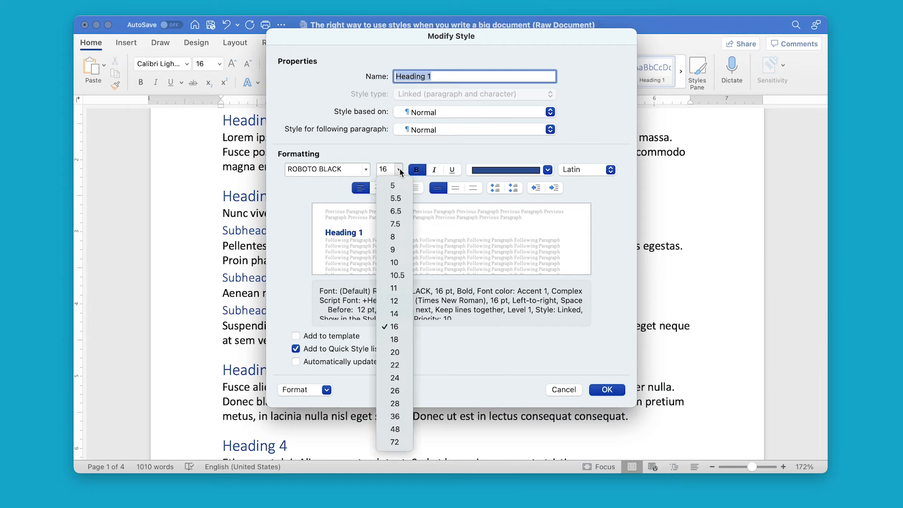
left_click(407, 340)
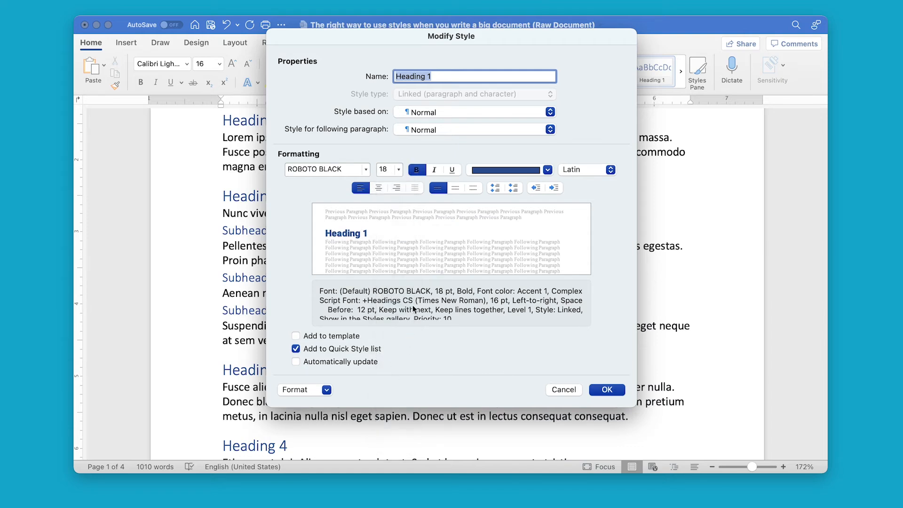
- Set the Heading 1 style's font color to a light blue Accent 5 tint and apply the style changes
left_click(519, 170)
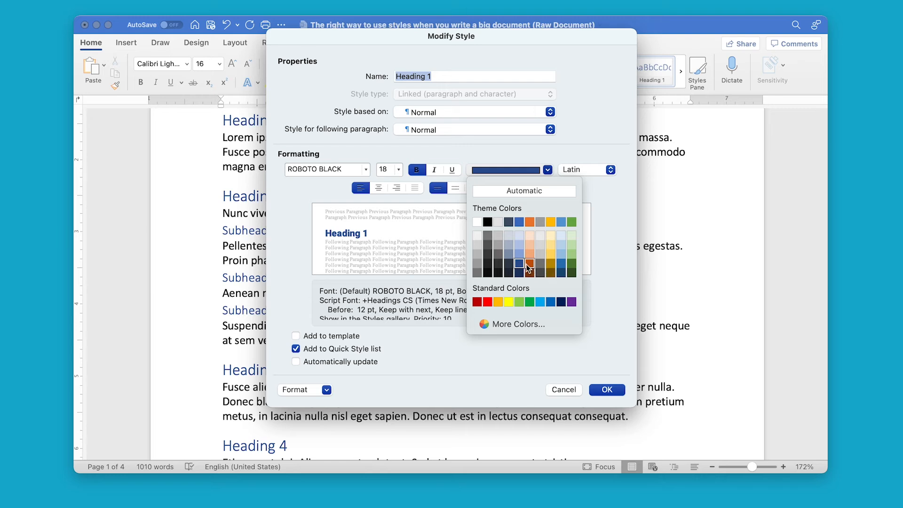
left_click(560, 267)
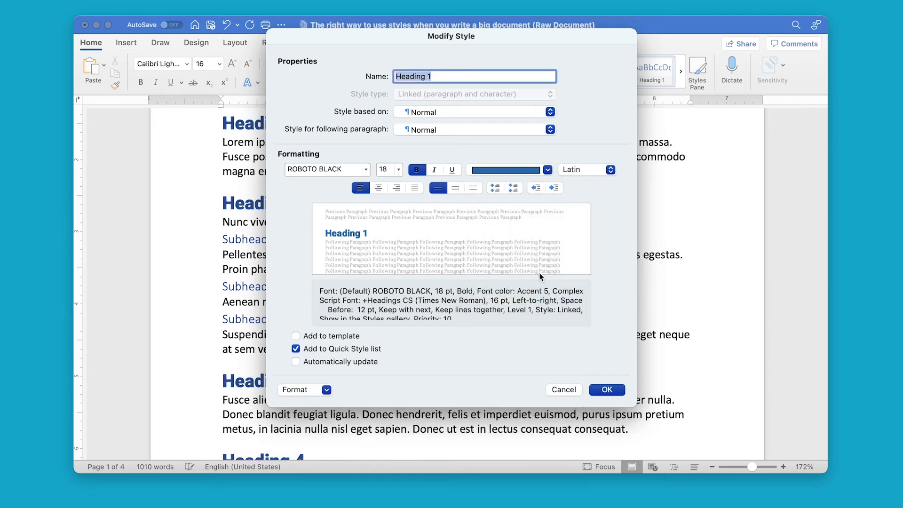
left_click(520, 170)
left_click(565, 254)
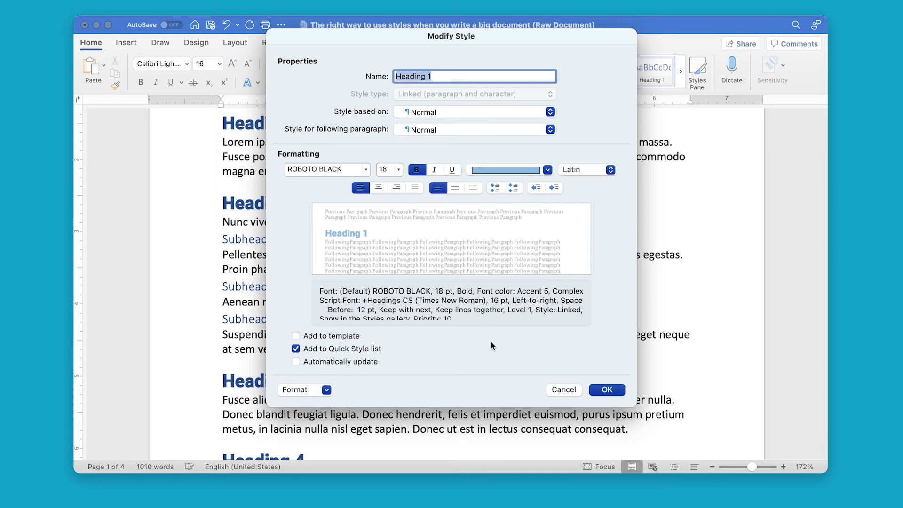
left_click(608, 390)
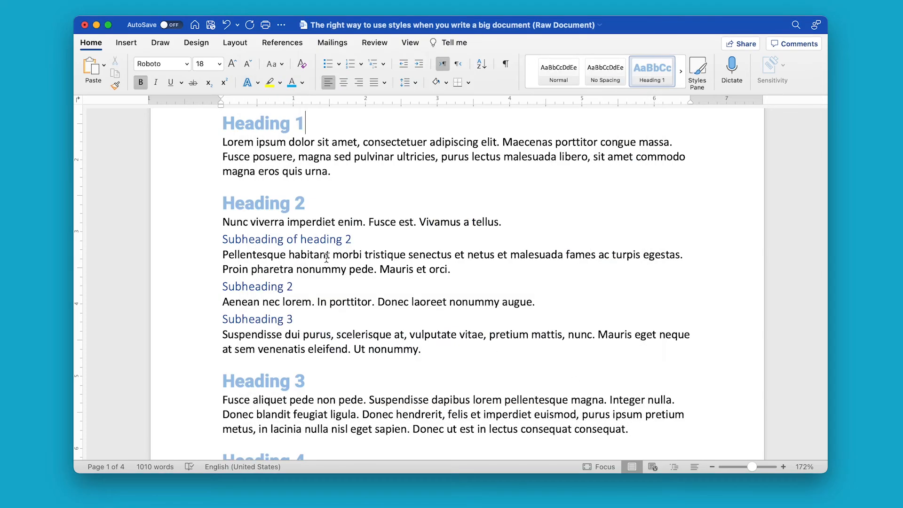
- Open the Heading 2 style of the "Subheading of heading 2" line for modification and set its font to Roboto Light
left_click(306, 237)
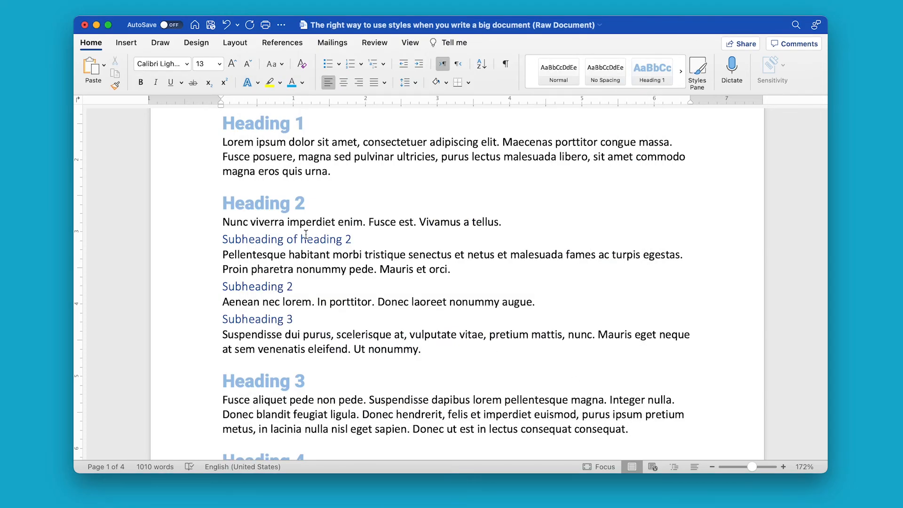
left_click(680, 73)
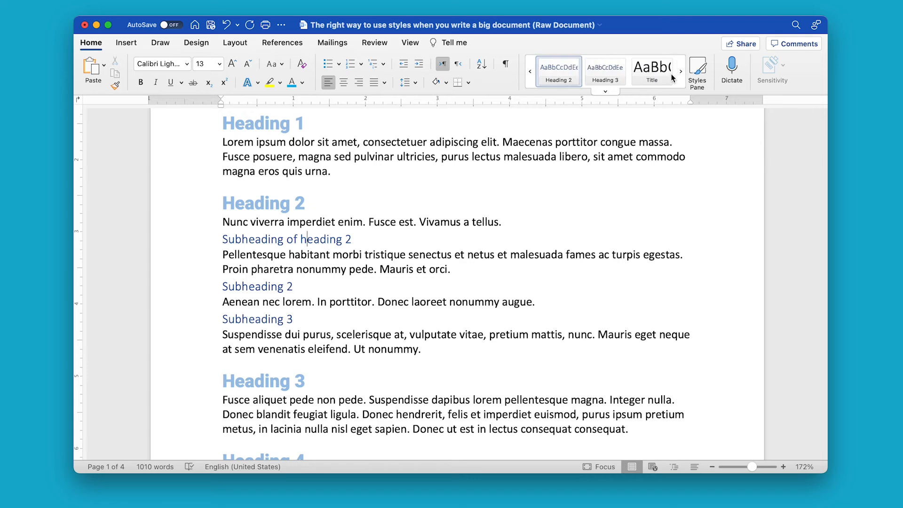
right_click(569, 76)
left_click(583, 88)
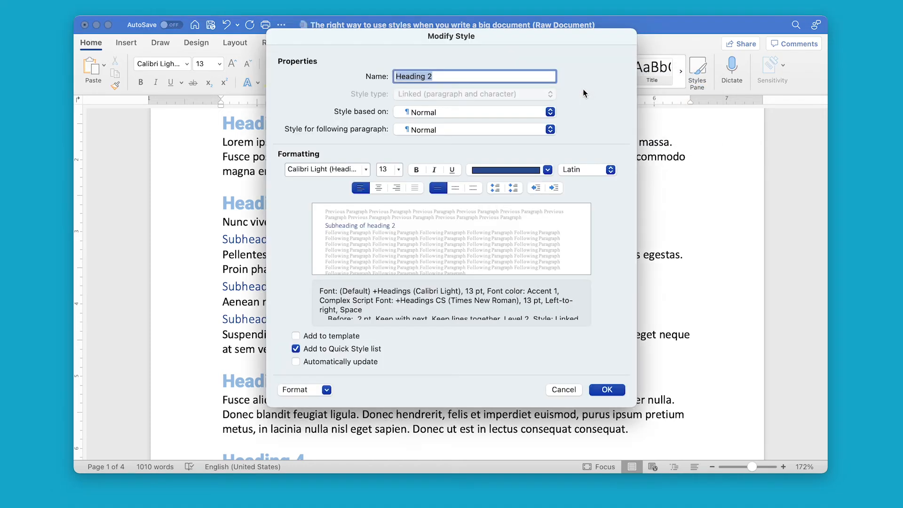
left_click(365, 170)
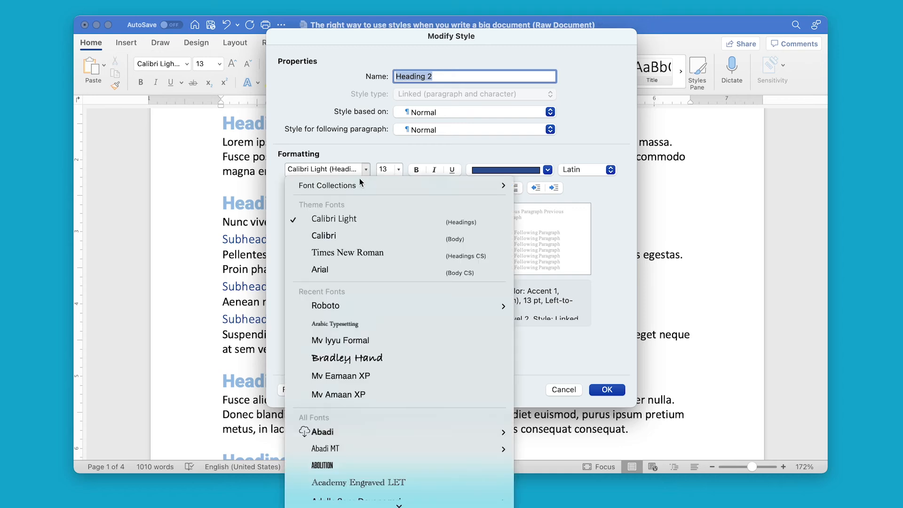
mouse_move(363, 309)
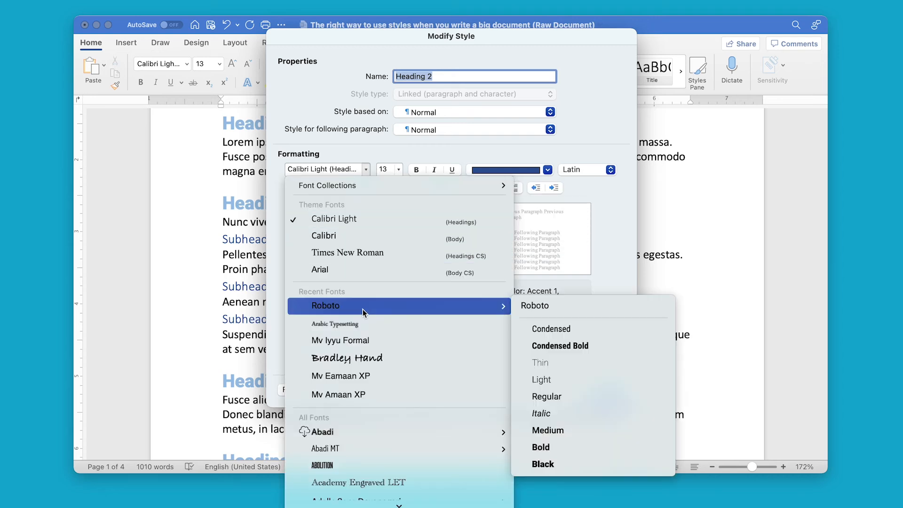
left_click(569, 387)
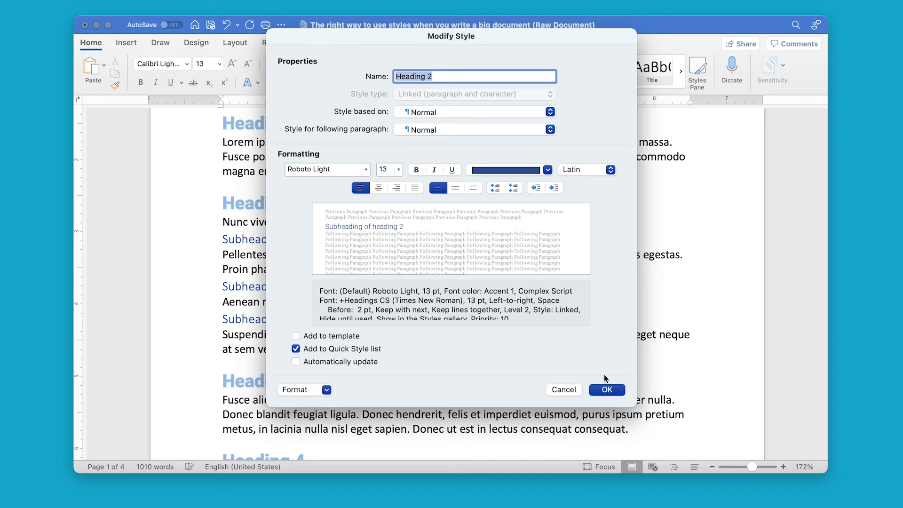
- Set the Heading 2 style's font size to 12 pt and apply the style changes
left_click(399, 169)
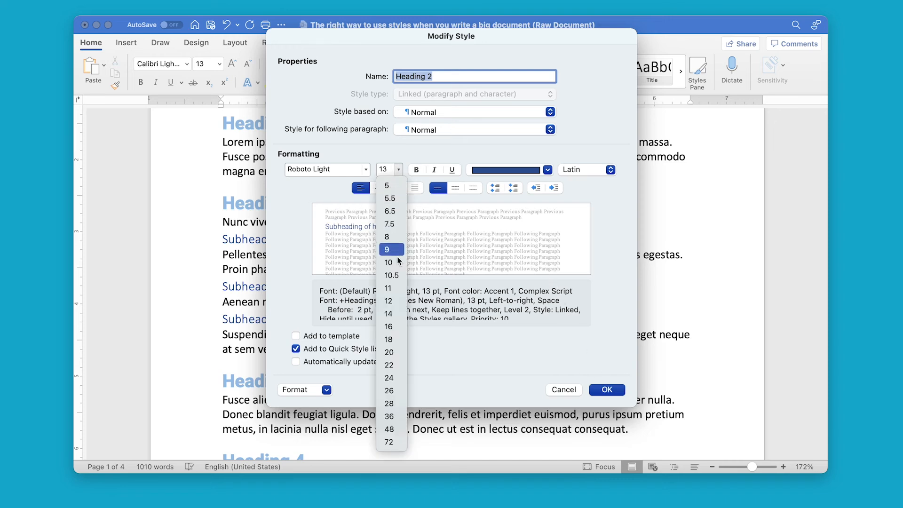
left_click(397, 292)
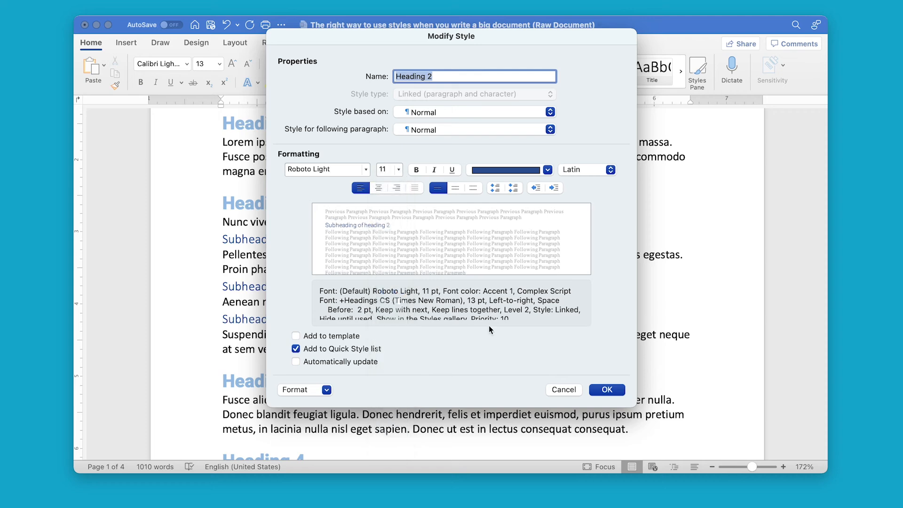
left_click(607, 390)
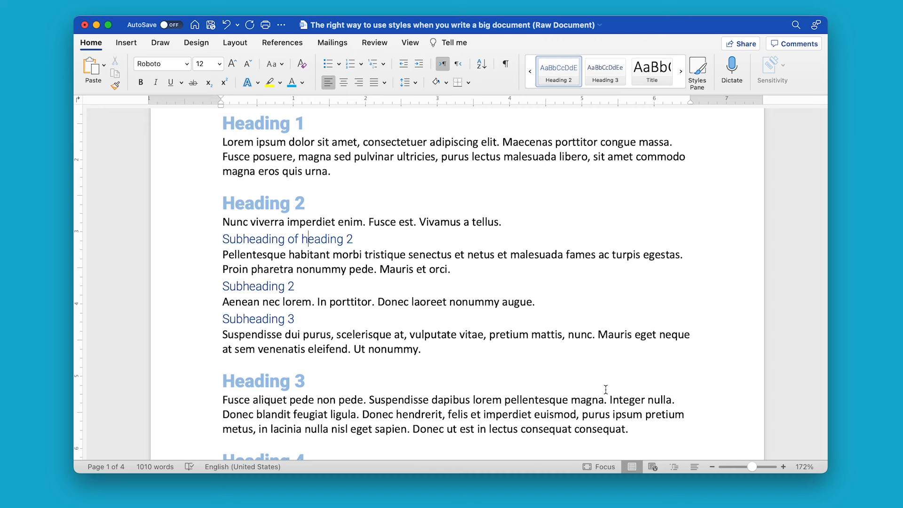
- Modify the Normal style of the body text to use bold Roboto Thin and apply the style changes
left_click(362, 269)
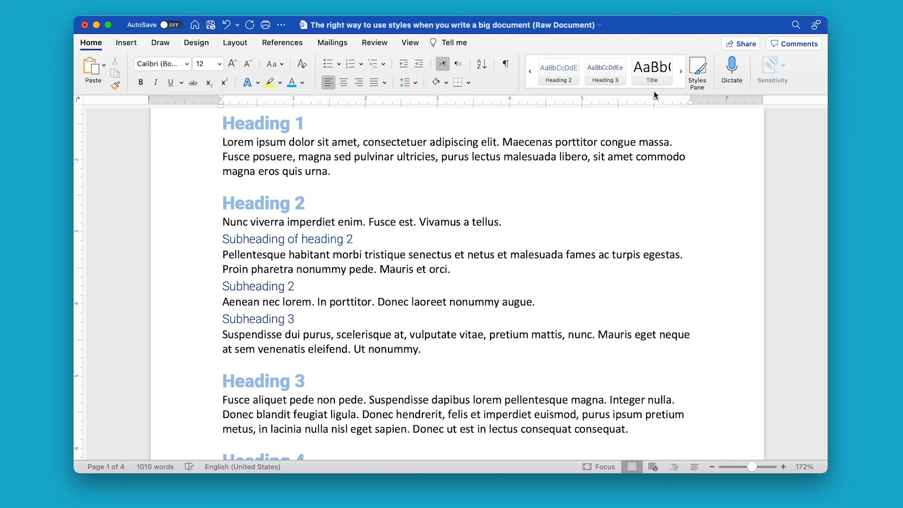
left_click(532, 73)
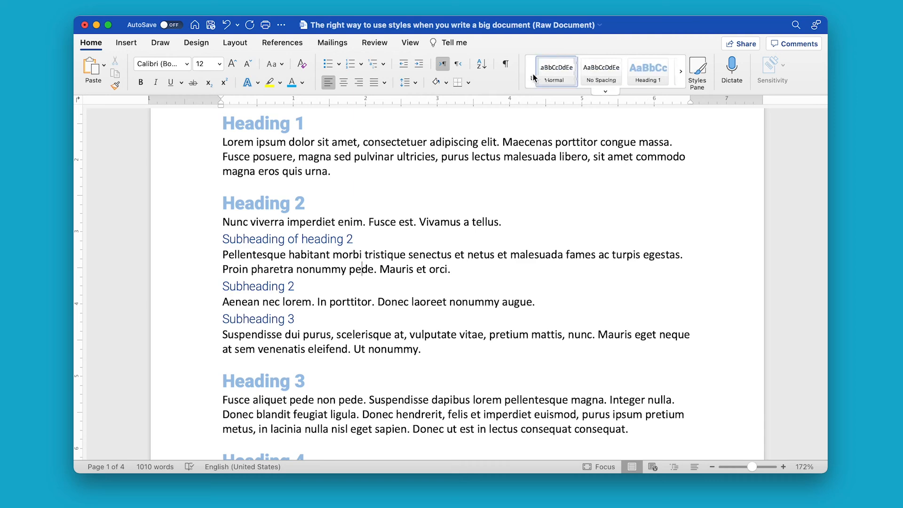
right_click(555, 75)
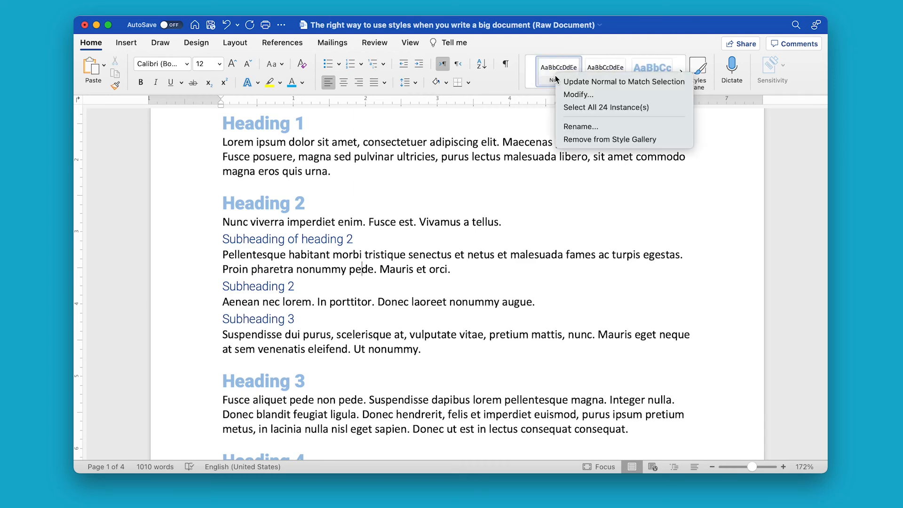
left_click(573, 95)
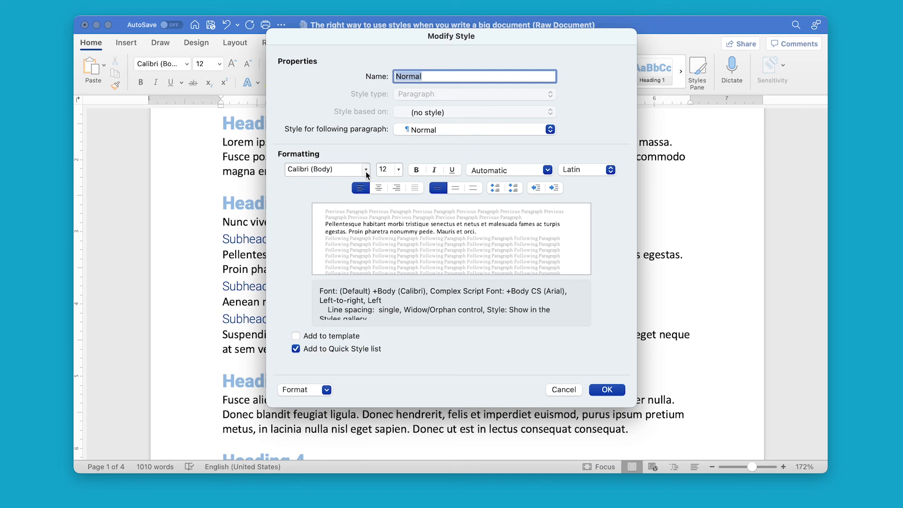
left_click(366, 170)
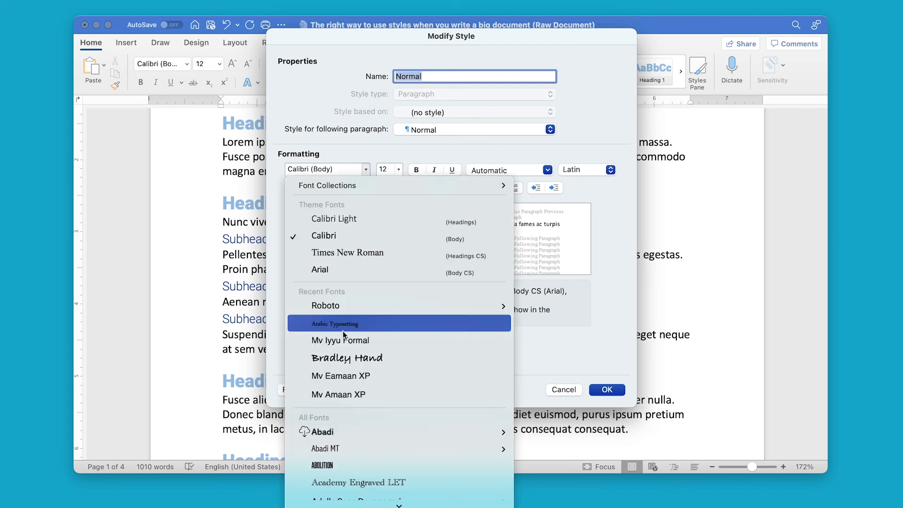
mouse_move(343, 309)
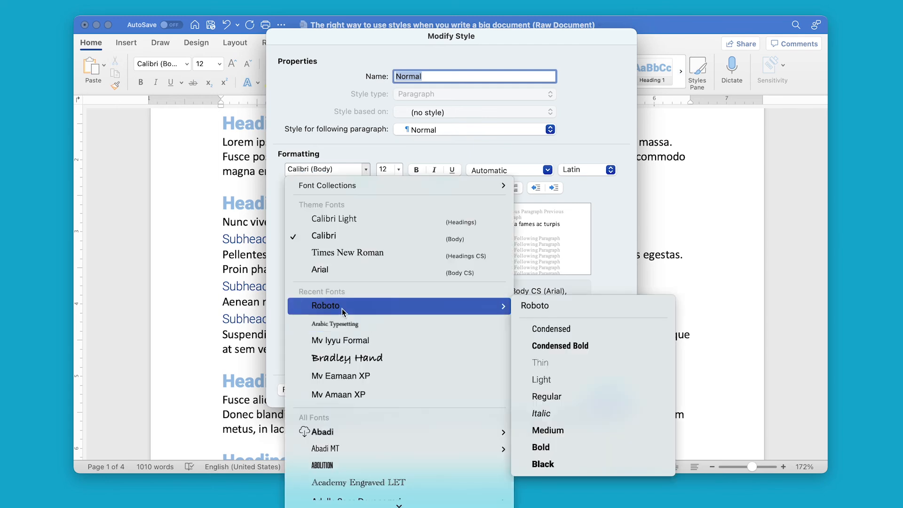
left_click(568, 363)
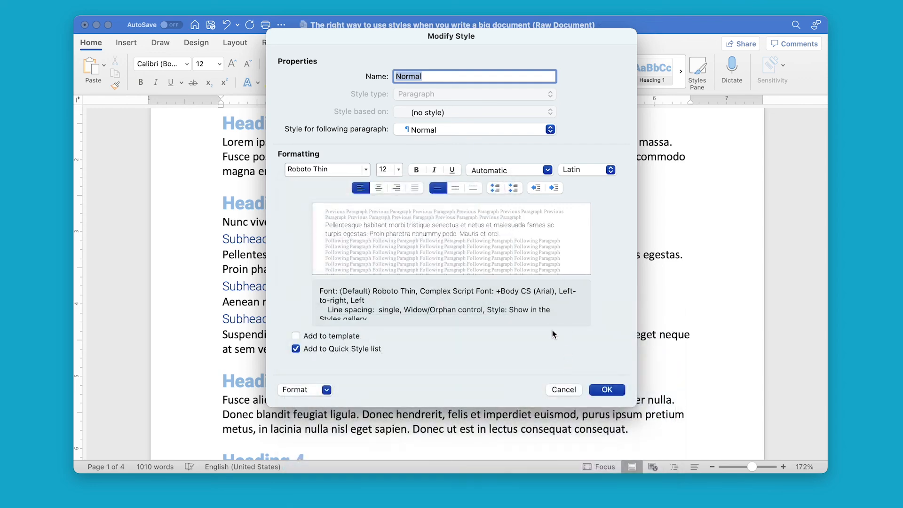
left_click(416, 170)
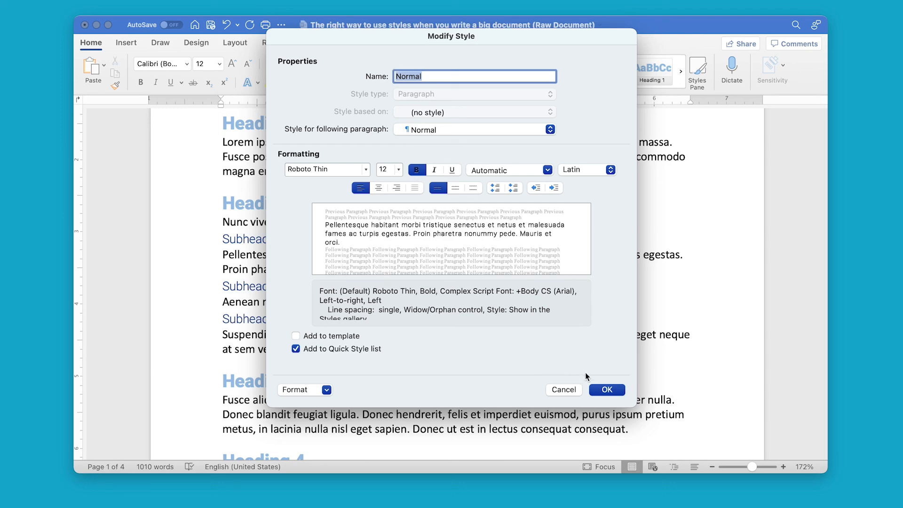
left_click(607, 390)
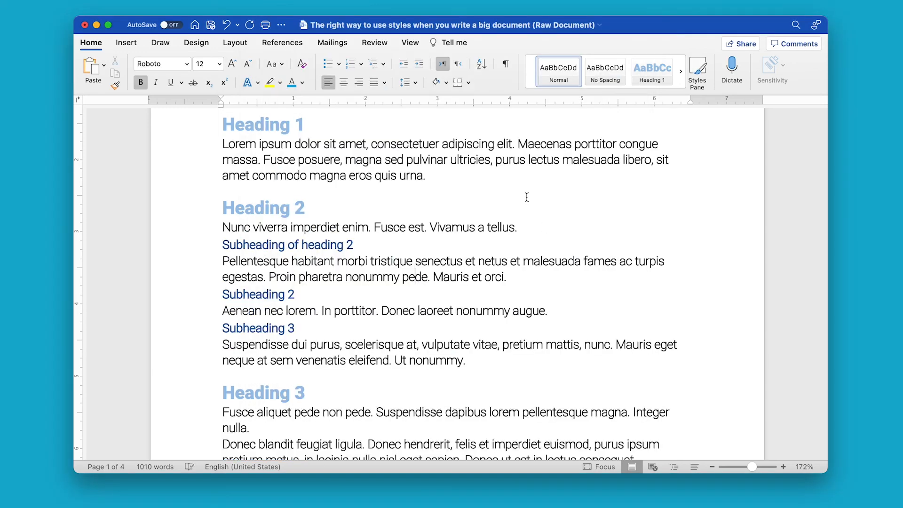
- Reopen the Normal style for modification and remove its bold formatting
right_click(557, 72)
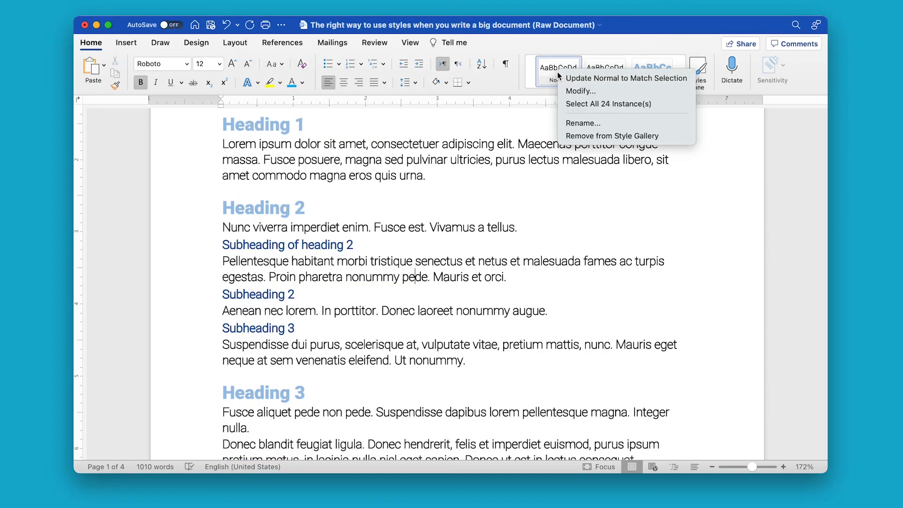
left_click(582, 90)
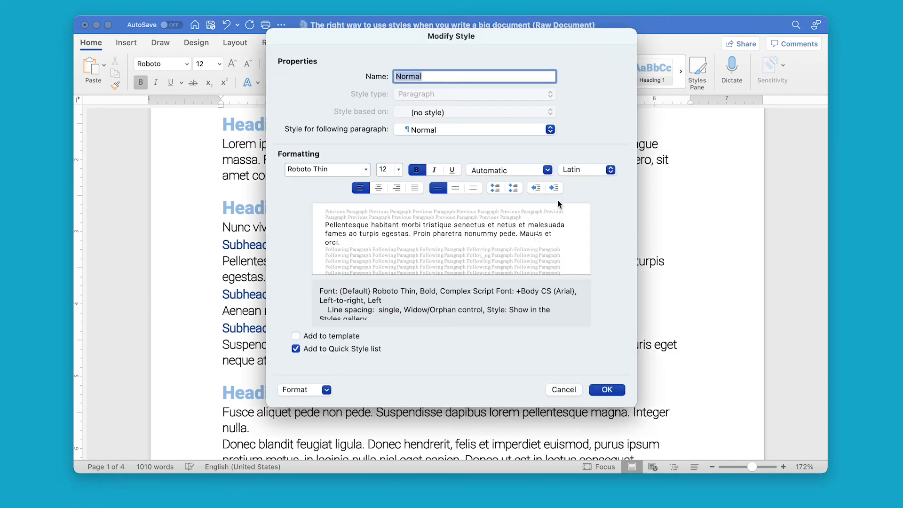
left_click(474, 189)
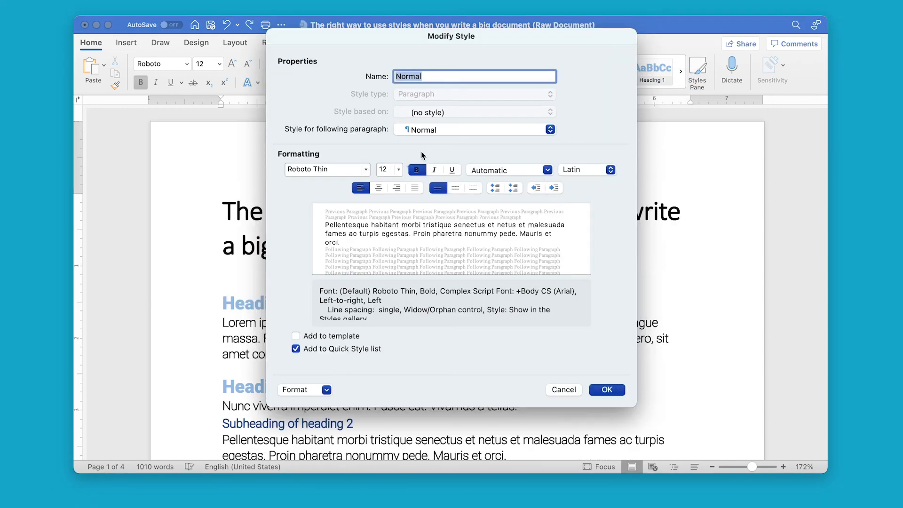
left_click(416, 172)
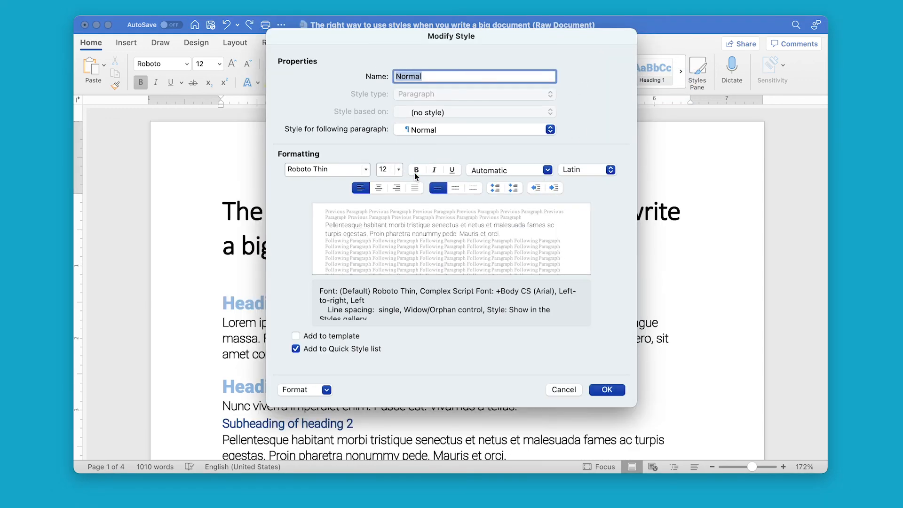
- Set the Normal style's font color to a dark gray Background 2 shade
left_click(548, 171)
left_click(547, 171)
left_click(547, 170)
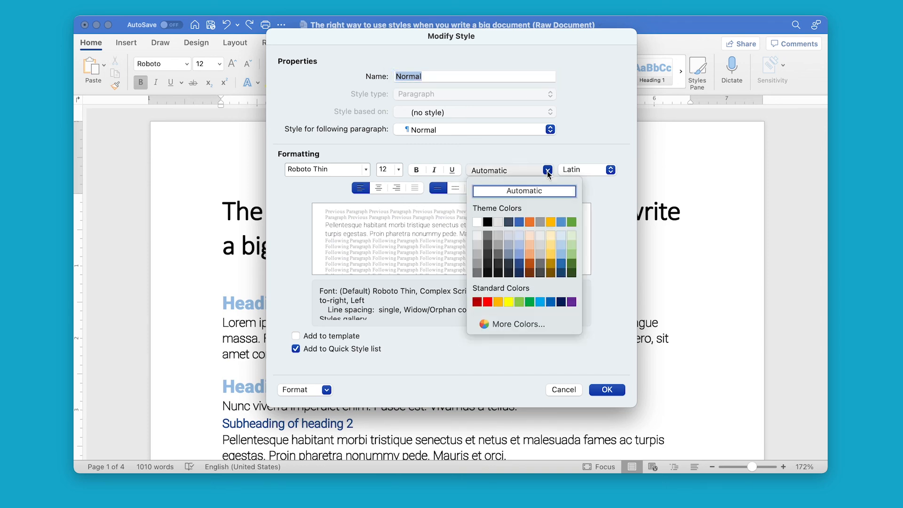
left_click(501, 264)
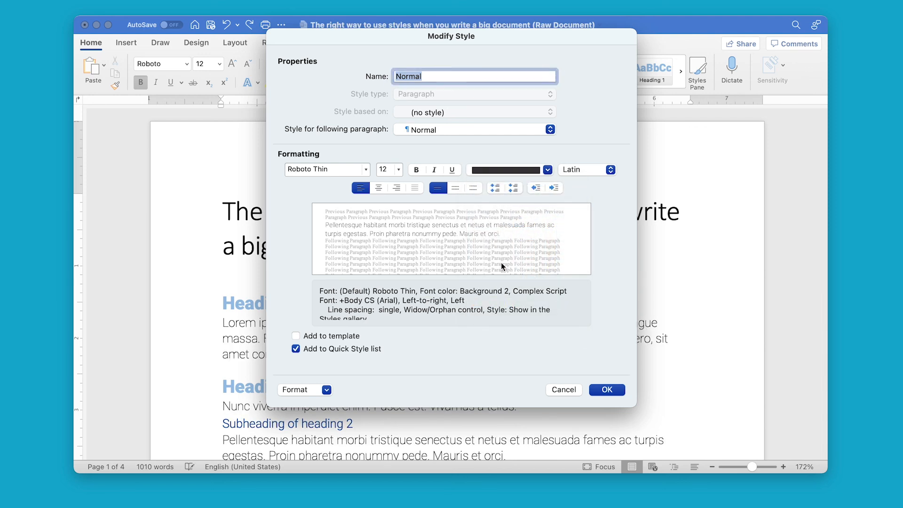
- Try 1.5 line spacing in the Normal style, return it to single, and increase the paragraph spacing to 6 pt before
left_click(455, 188)
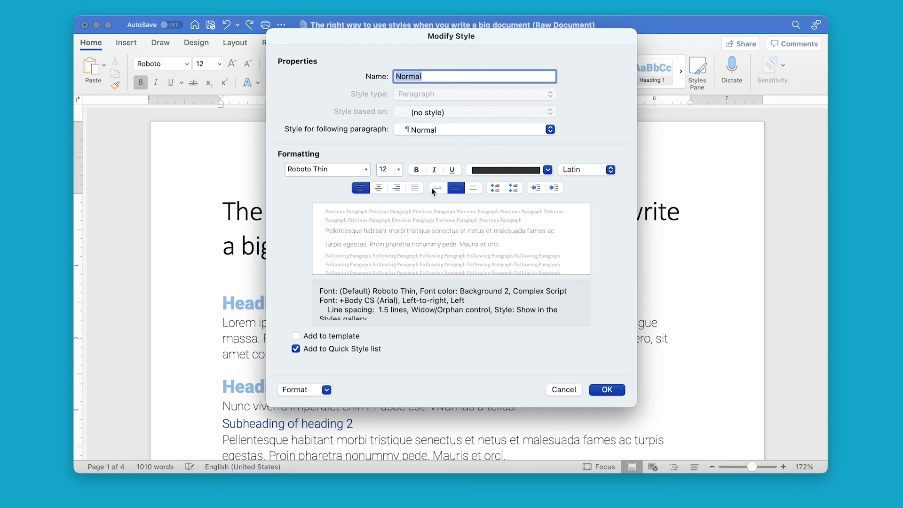
left_click(432, 189)
left_click(495, 189)
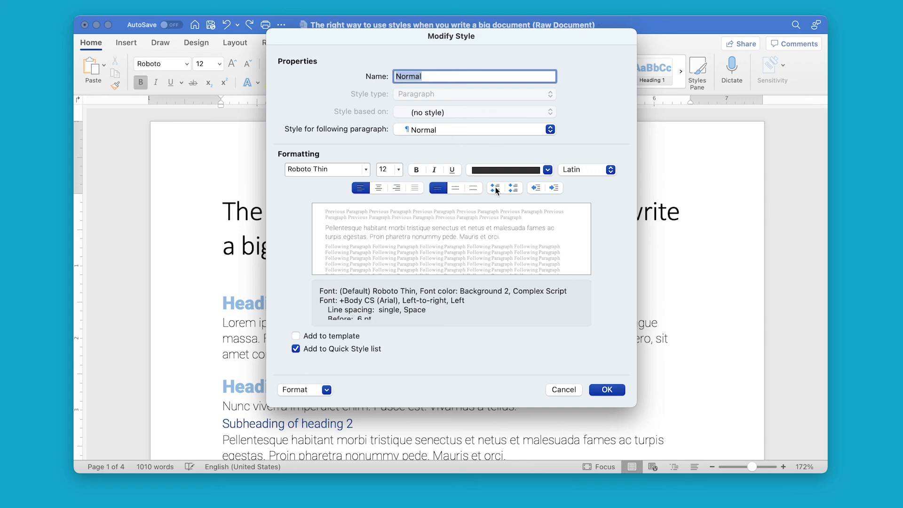